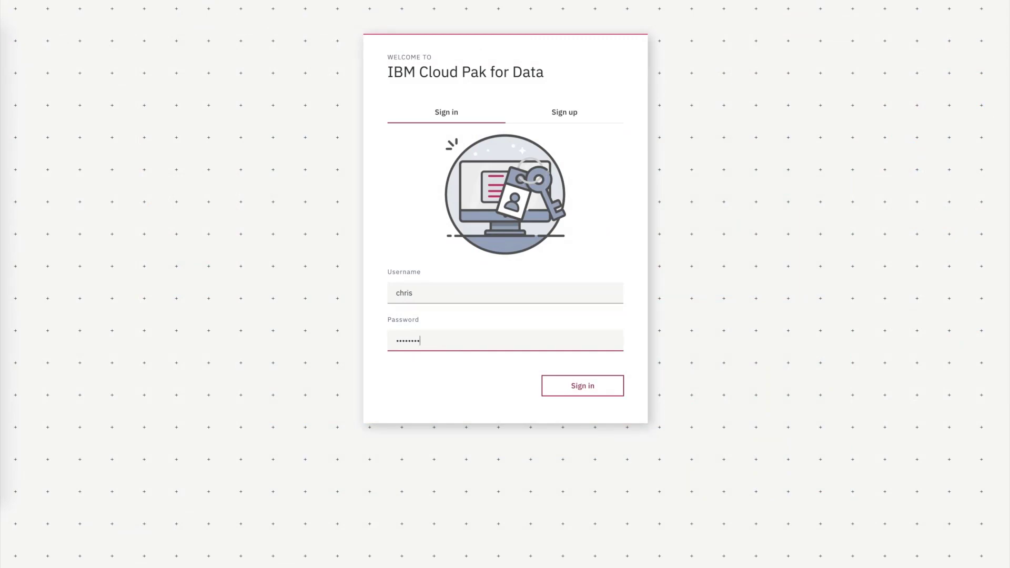
# Step: Sign in and start a new data request from My data's Data requests list
pyautogui.click(579, 389)
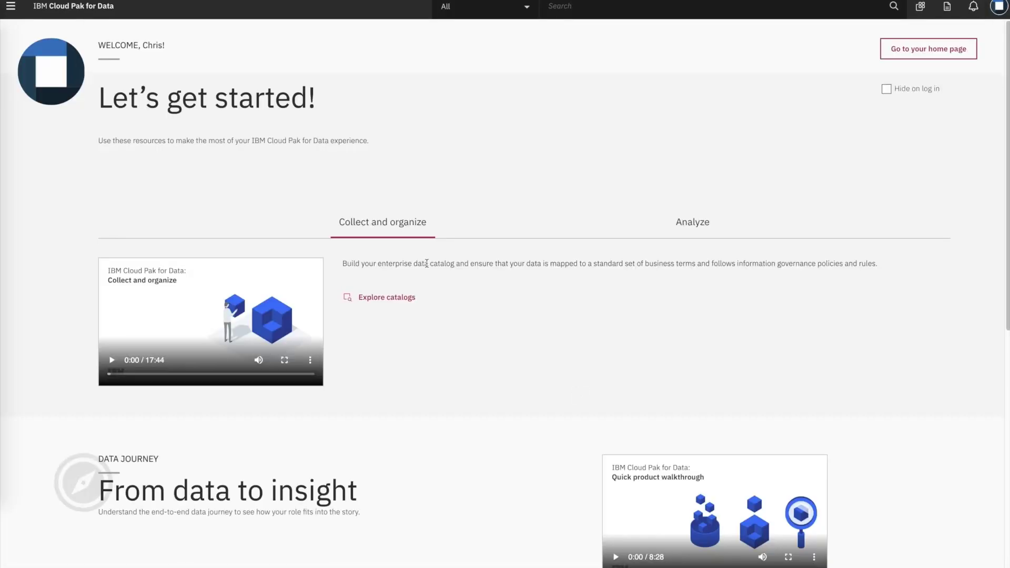
pyautogui.click(14, 11)
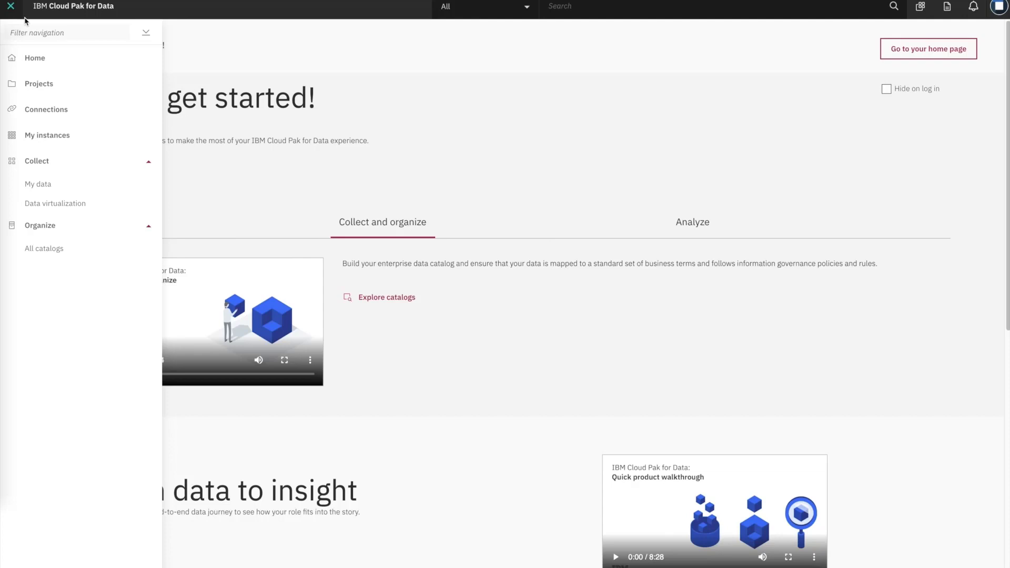
pyautogui.click(46, 184)
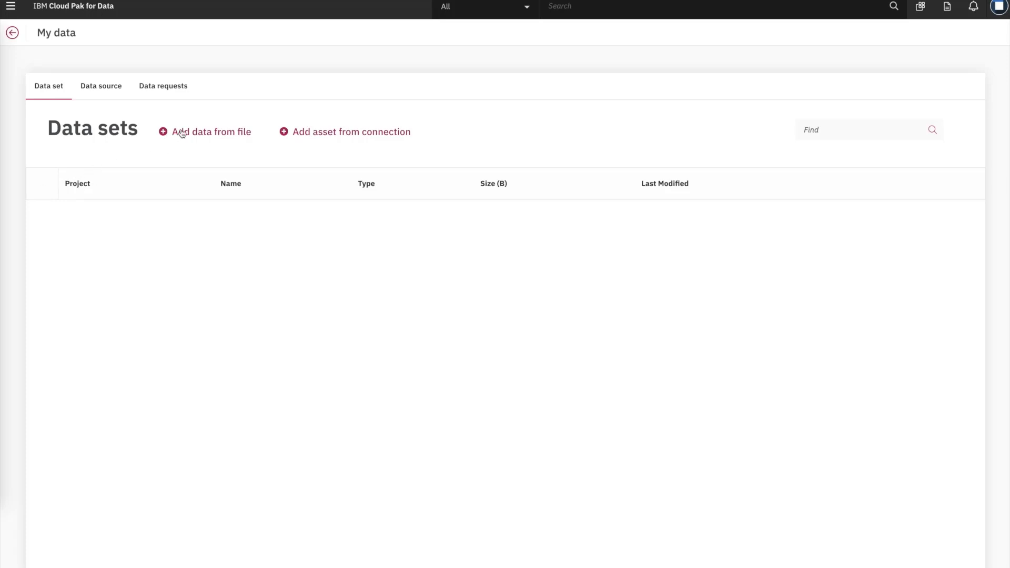
pyautogui.click(176, 87)
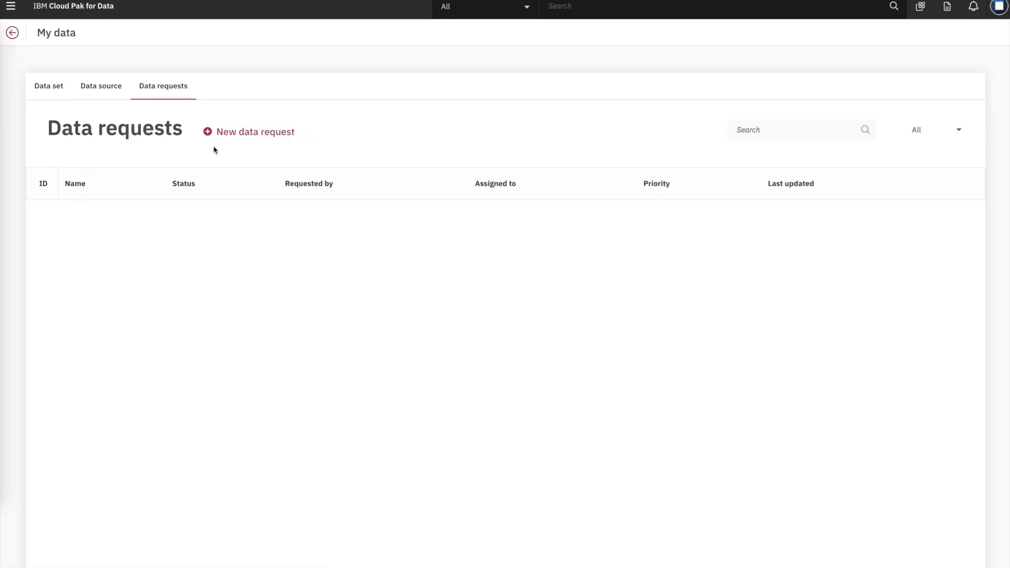
pyautogui.click(235, 136)
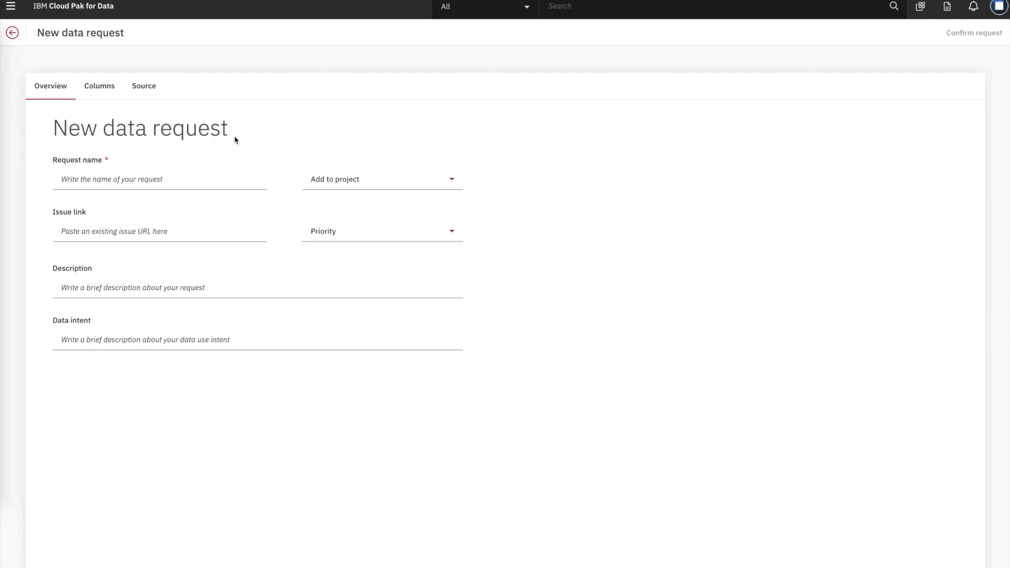
# Step: Name the request loan_data and add a Double column loan_amount_sum described as the per-state loan sum
pyautogui.click(192, 178)
pyautogui.write('loan_data')
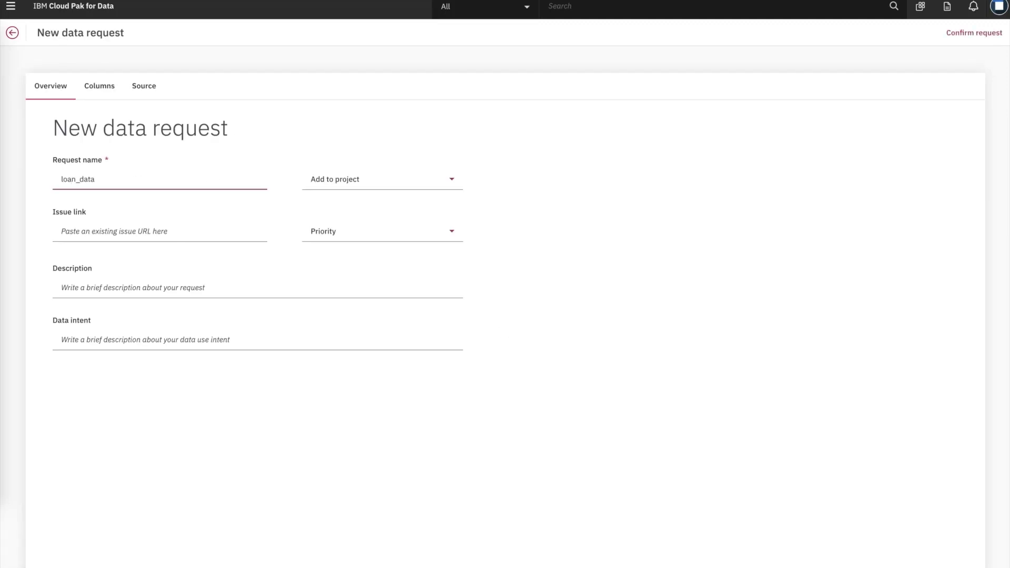
pyautogui.click(104, 90)
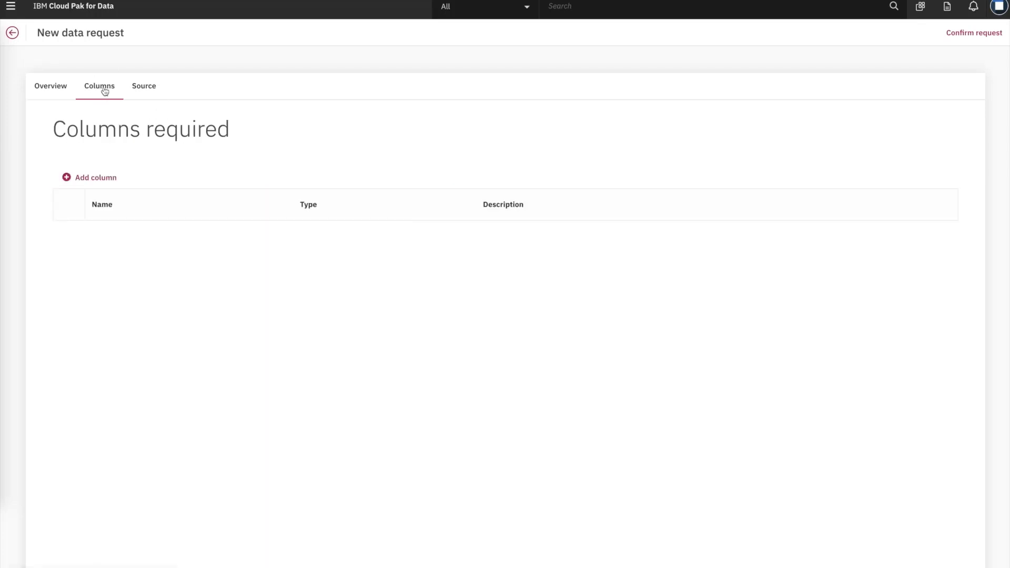
pyautogui.click(106, 185)
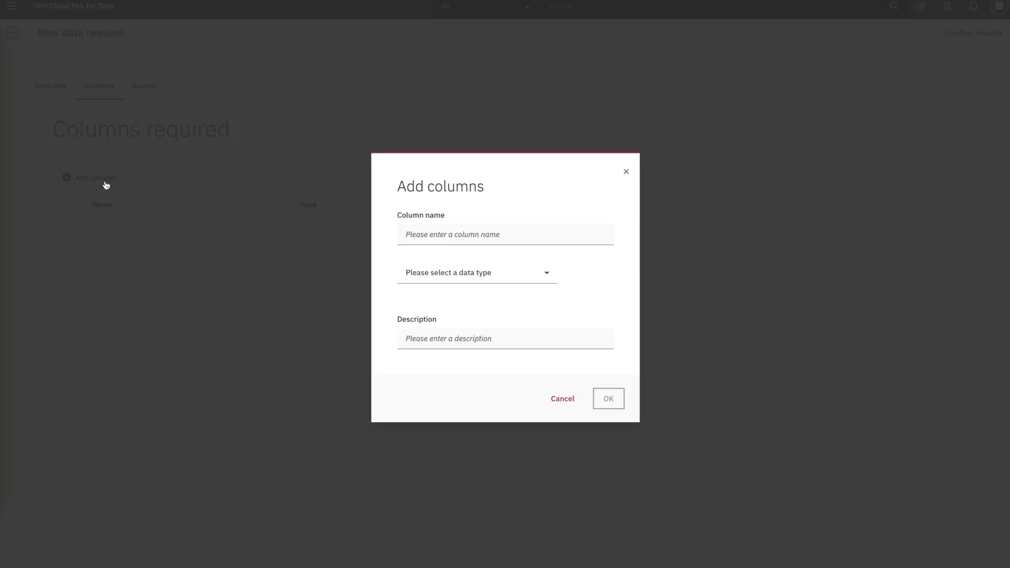
pyautogui.click(510, 232)
pyautogui.write('loan')
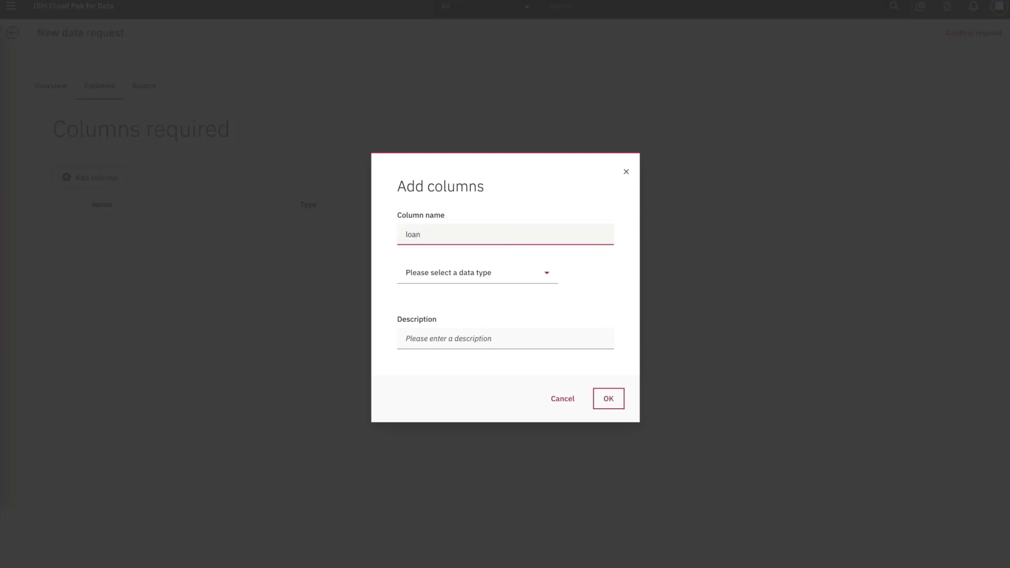
pyautogui.write('_amount_sum')
pyautogui.click(510, 273)
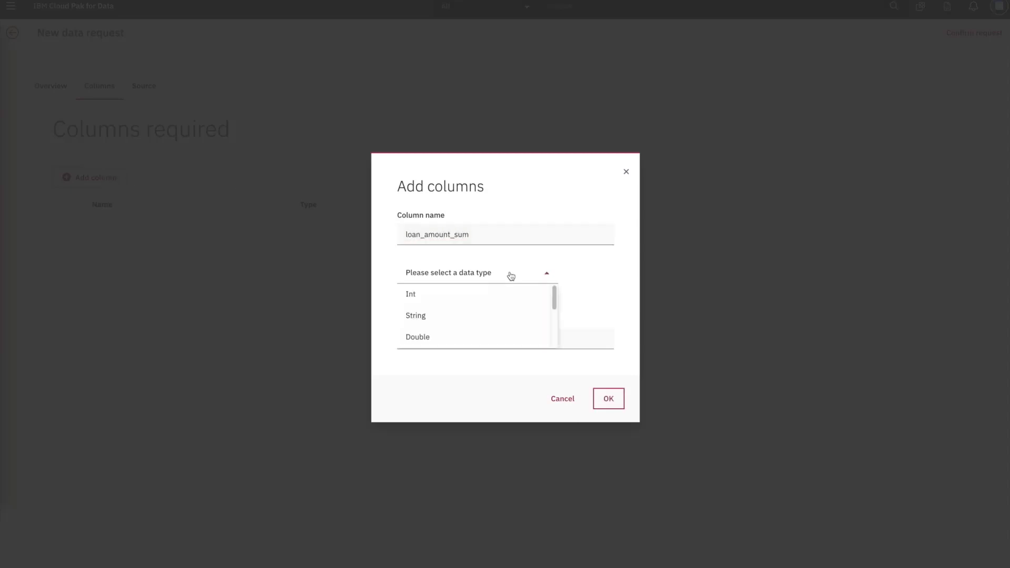
pyautogui.click(423, 338)
pyautogui.click(423, 338)
pyautogui.write('The sum of loan amount per state')
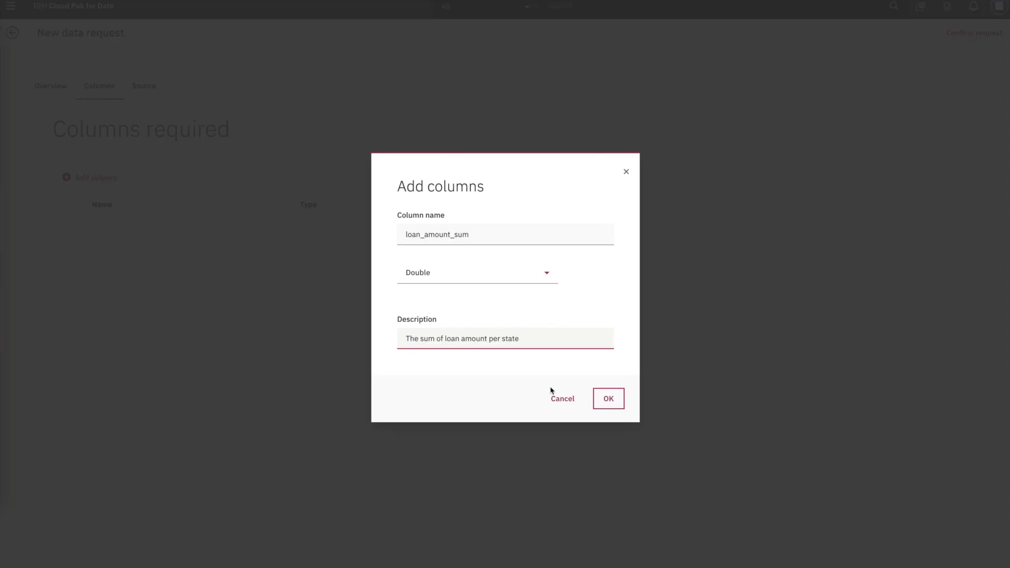
pyautogui.click(609, 398)
# Step: Add a String column 'state' described as 'The state name'
pyautogui.click(87, 178)
pyautogui.click(505, 234)
pyautogui.write('state')
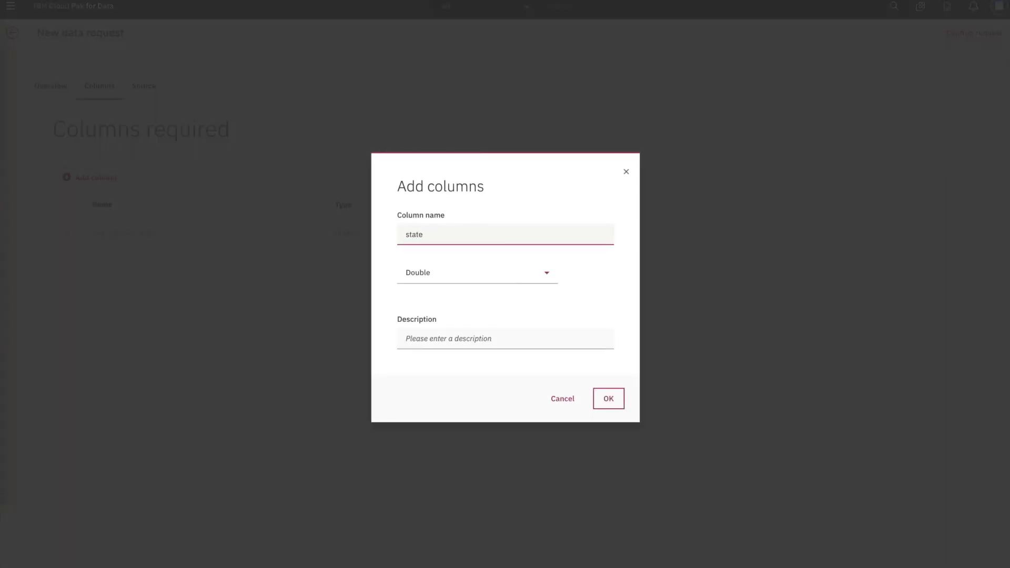
pyautogui.click(449, 273)
pyautogui.click(429, 317)
pyautogui.click(423, 339)
pyautogui.write('The state')
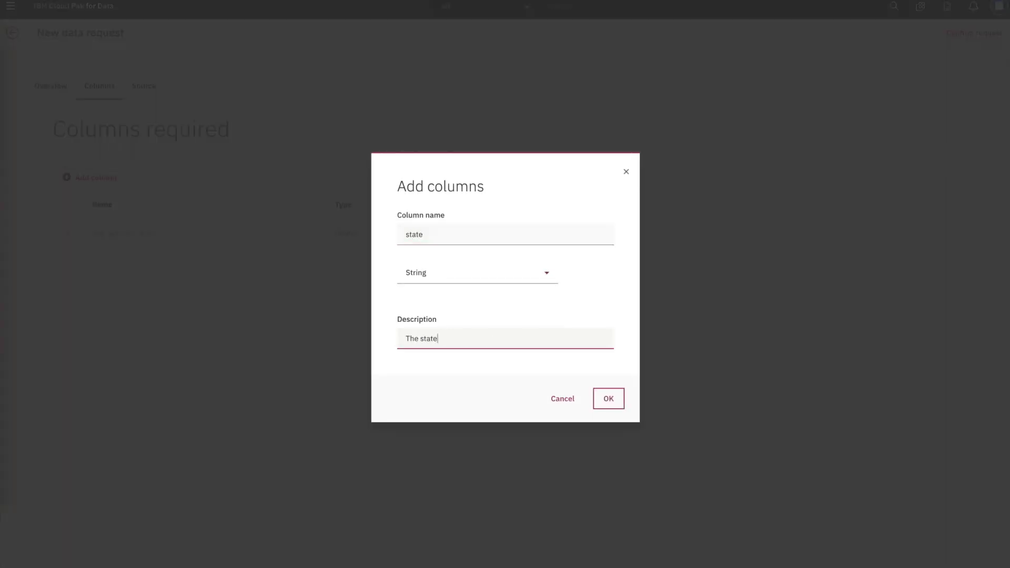
pyautogui.write(' name')
pyautogui.click(609, 398)
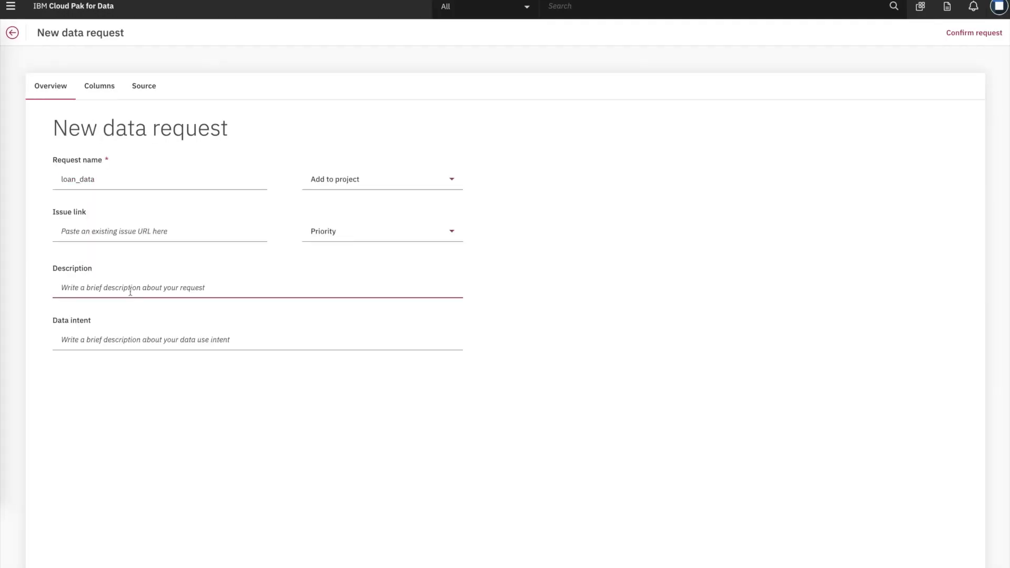
# Step: Describe the request as needing loan amount sums per state, then confirm and submit it
pyautogui.write('The data should contain the sum of loan amount per state and each account should have low balance (<$100,000')
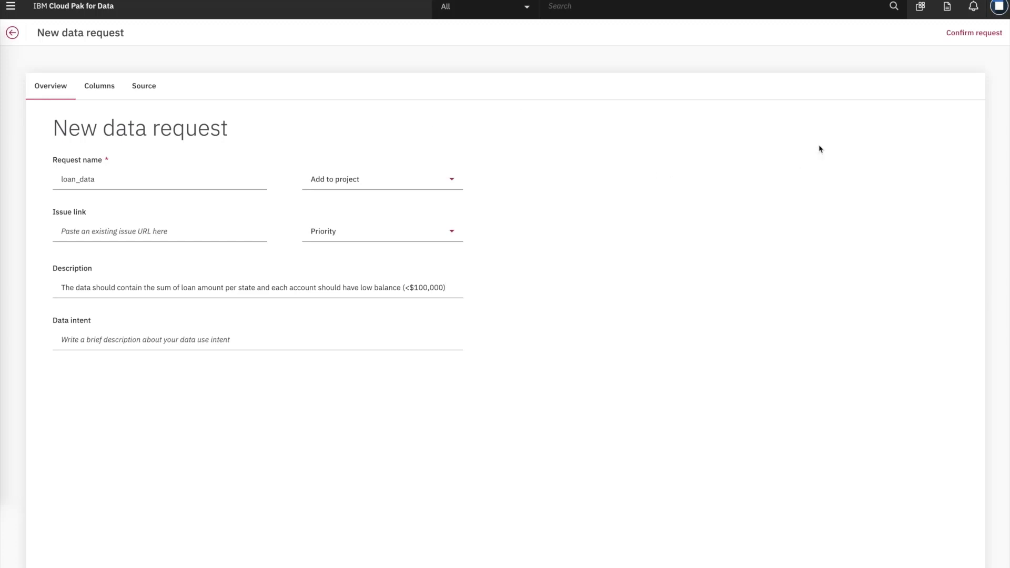
pyautogui.click(969, 38)
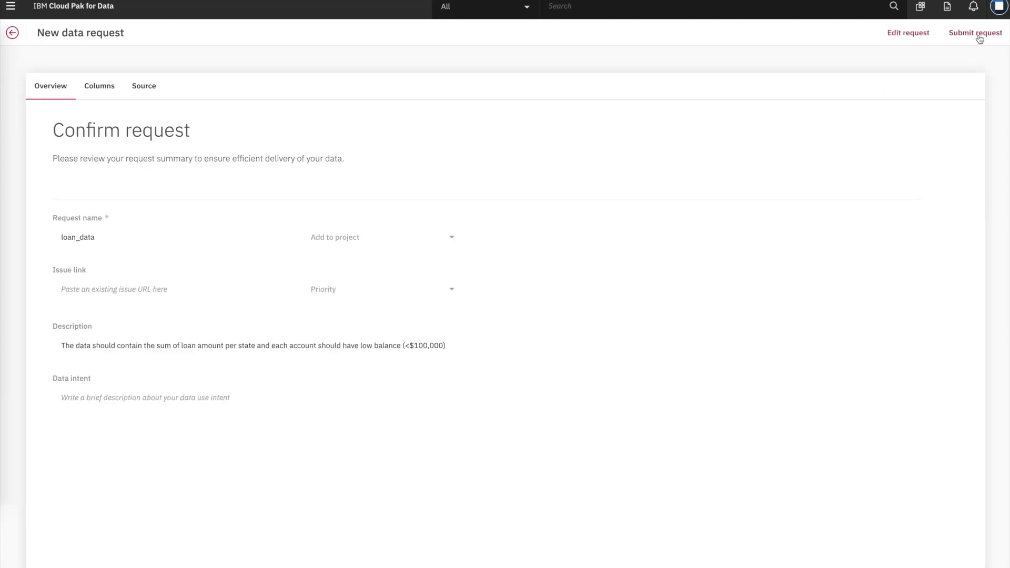
pyautogui.click(974, 35)
pyautogui.click(608, 337)
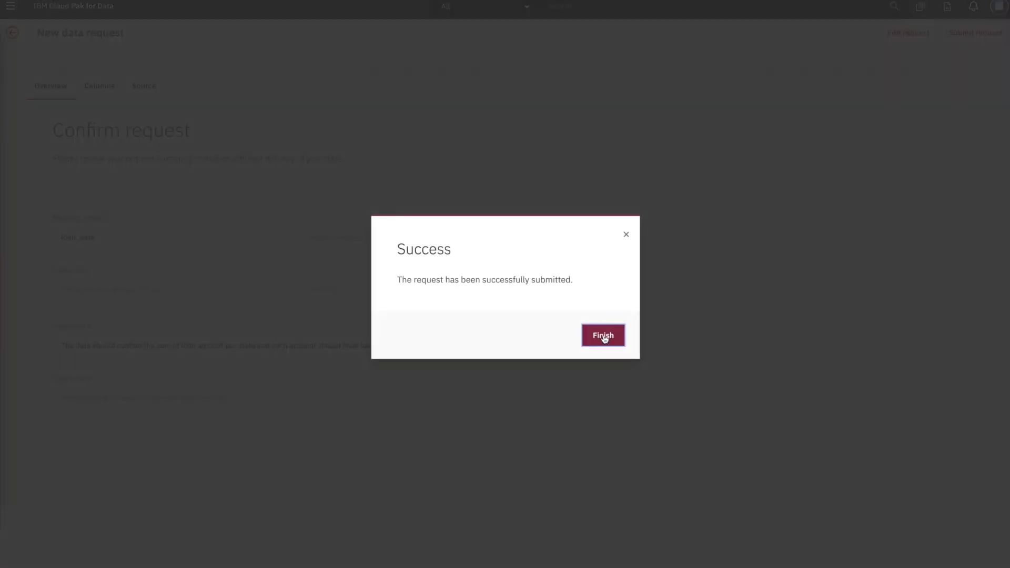
pyautogui.click(605, 336)
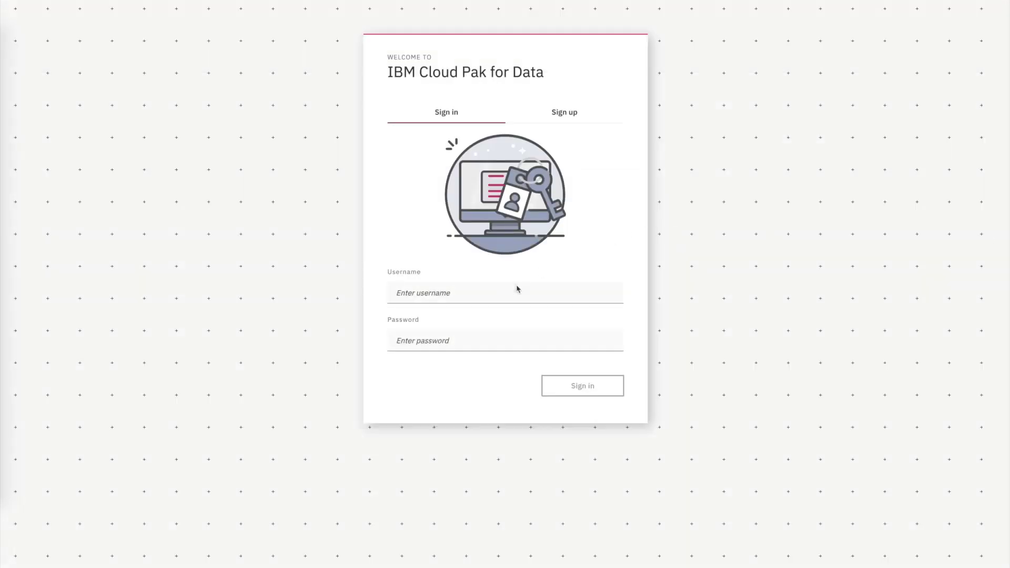
# Step: Sign in with the second user's username and password and go to the My data page
pyautogui.click(515, 288)
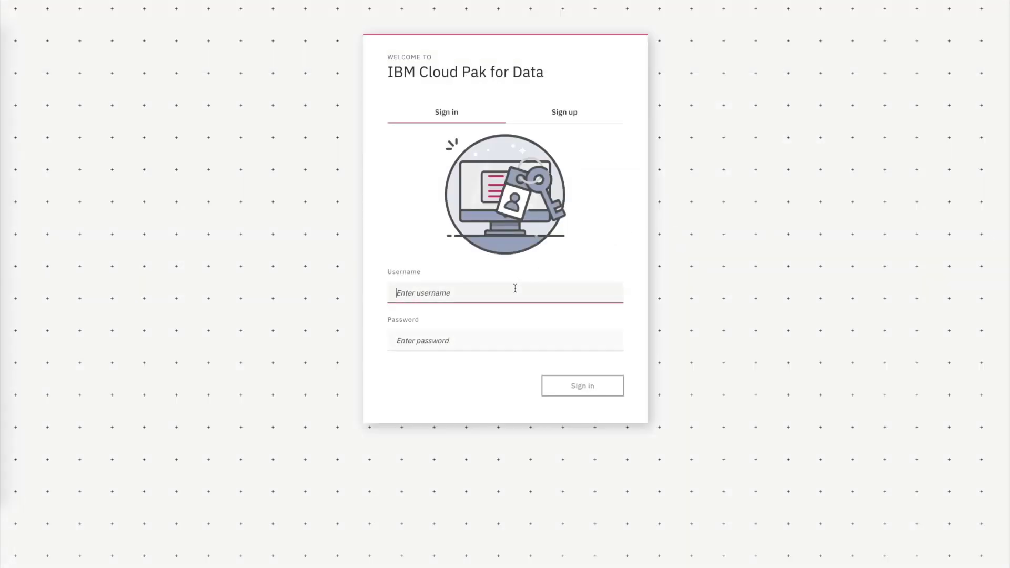
pyautogui.write('daniel')
pyautogui.press('Tab')
pyautogui.write('••')
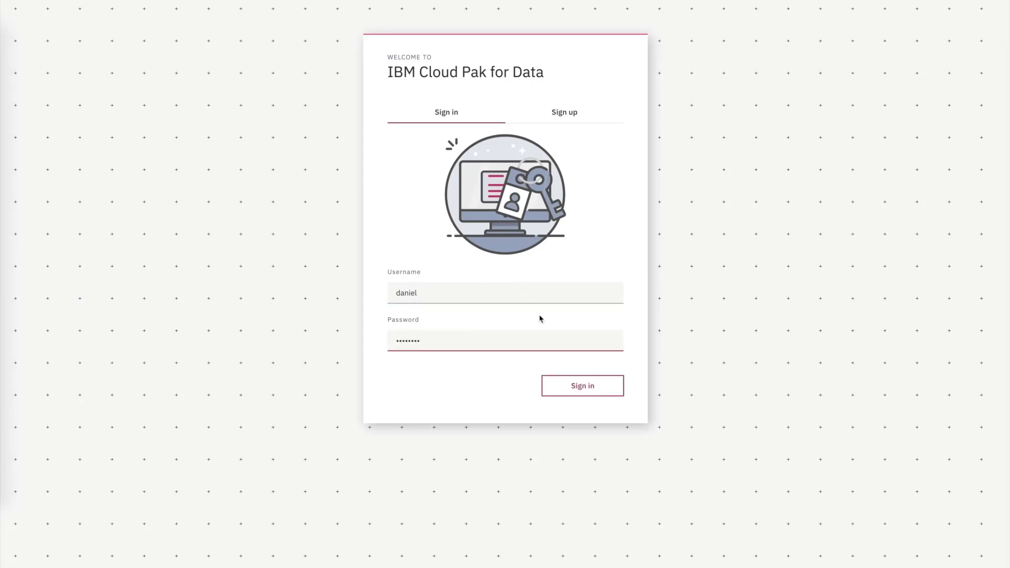
pyautogui.write('••••••')
pyautogui.click(568, 387)
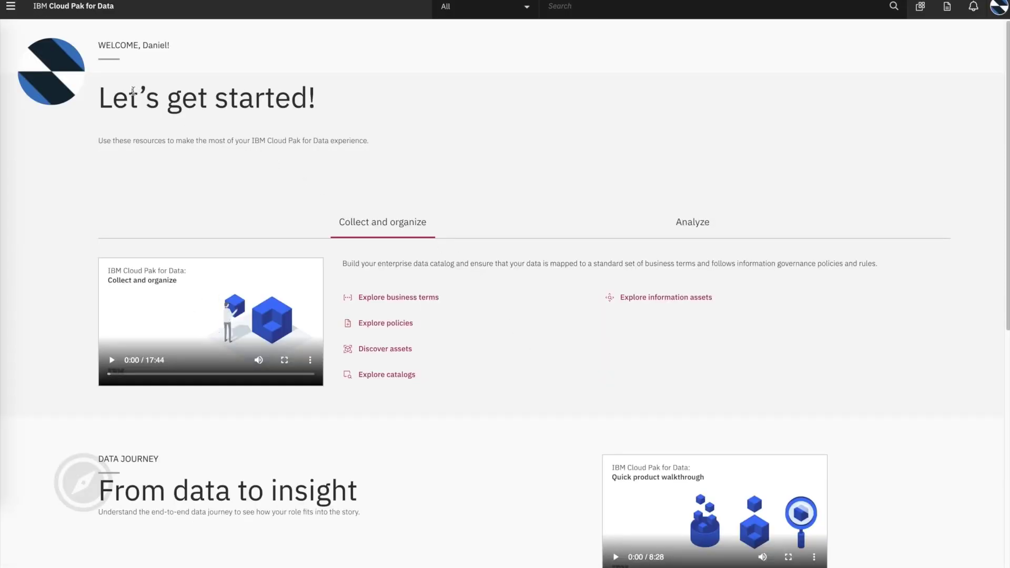
pyautogui.click(10, 14)
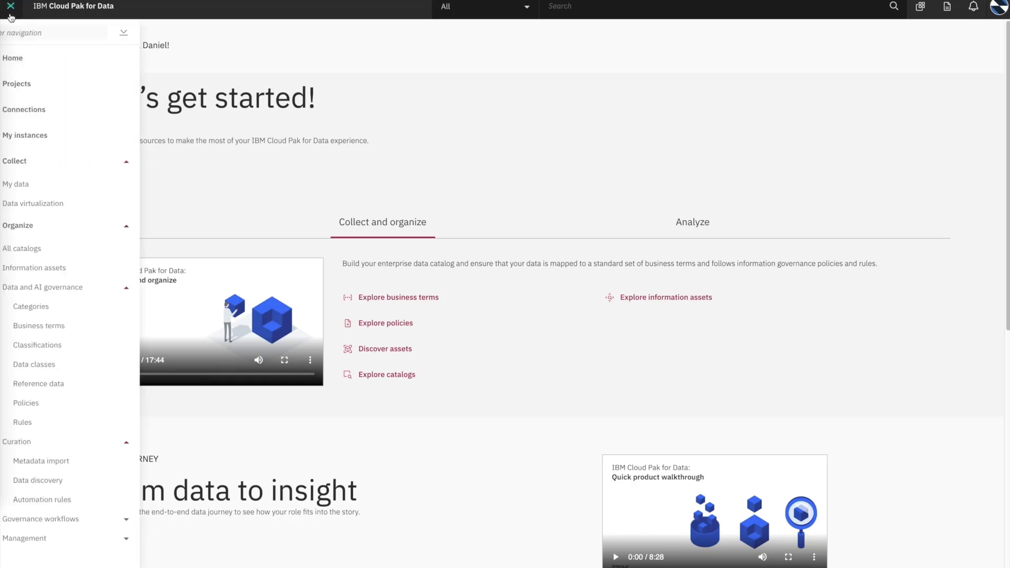
pyautogui.click(54, 188)
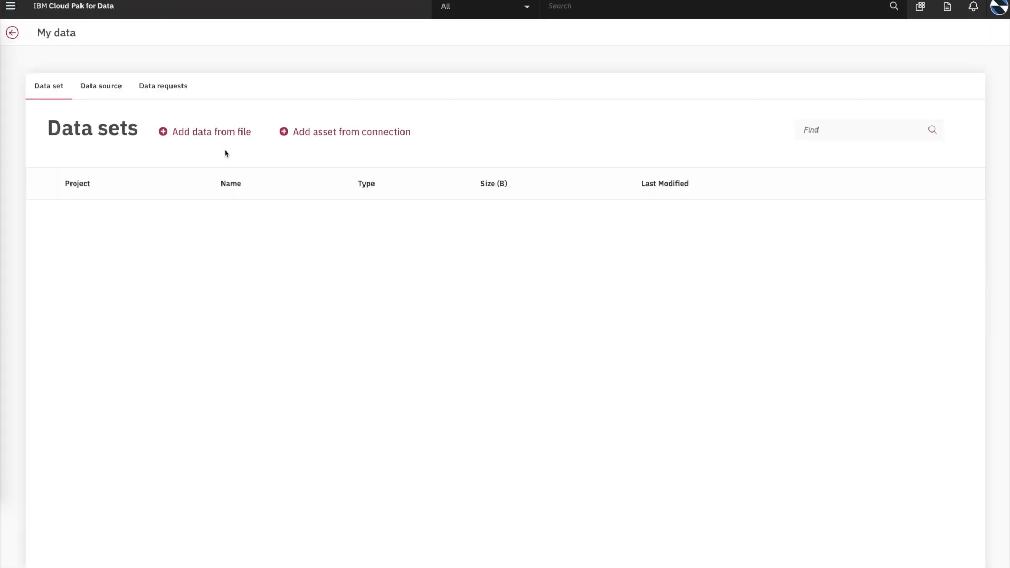
# Step: Open the loan_data request, review its required columns, and assign it to yourself
pyautogui.click(169, 97)
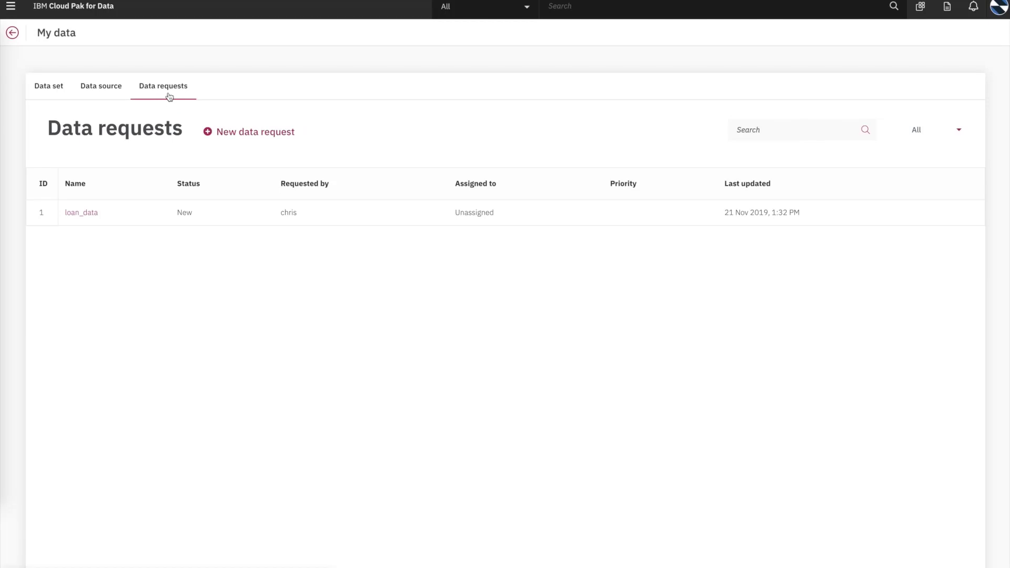
pyautogui.click(82, 215)
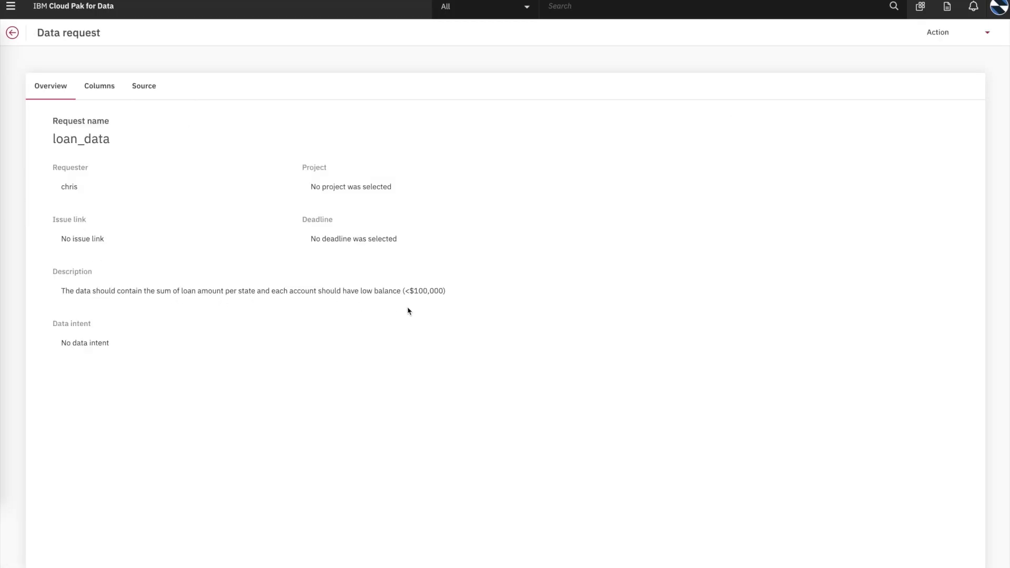
pyautogui.click(108, 91)
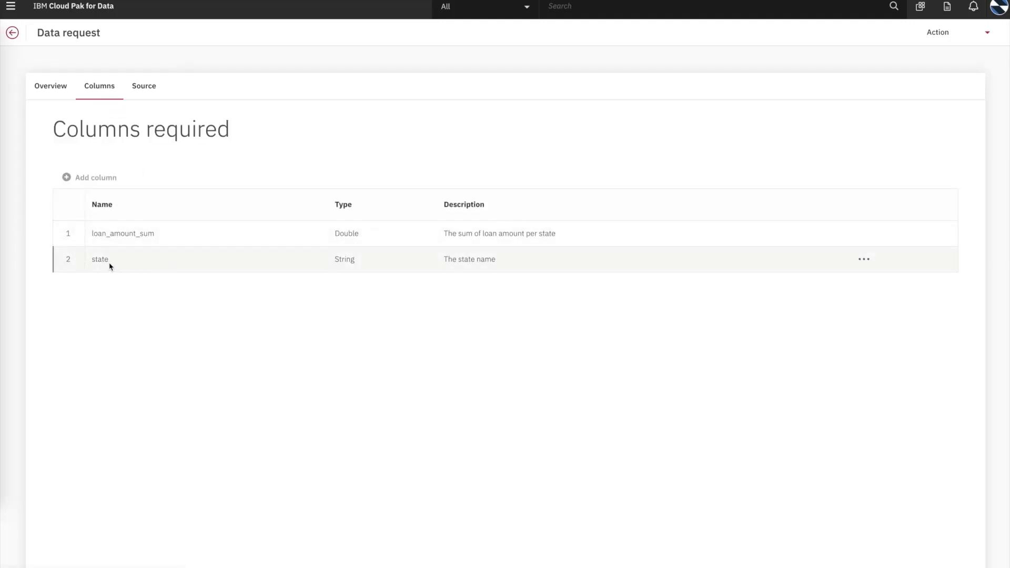
pyautogui.click(947, 37)
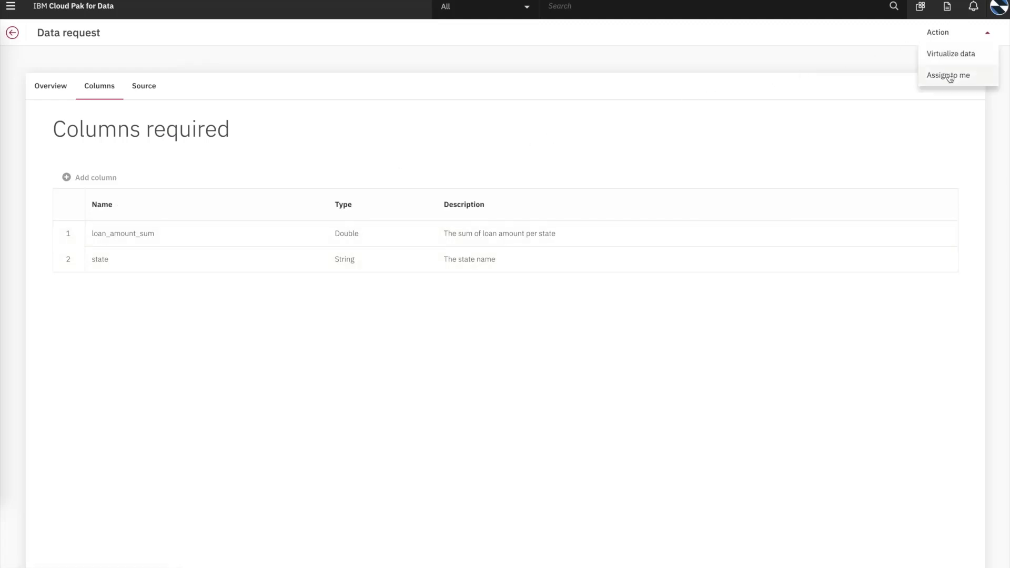
pyautogui.click(949, 75)
pyautogui.click(727, 367)
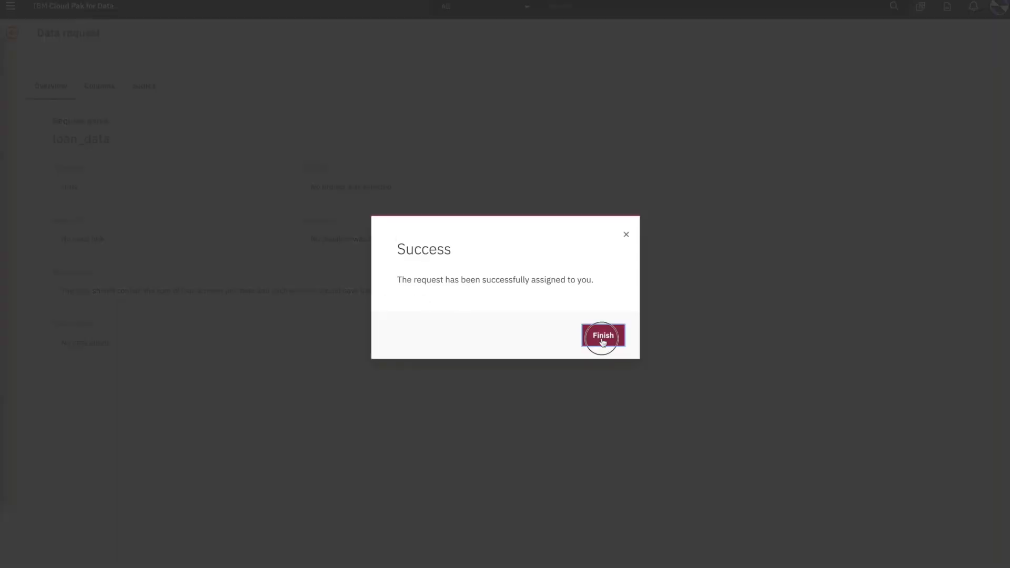
pyautogui.click(603, 337)
pyautogui.click(79, 213)
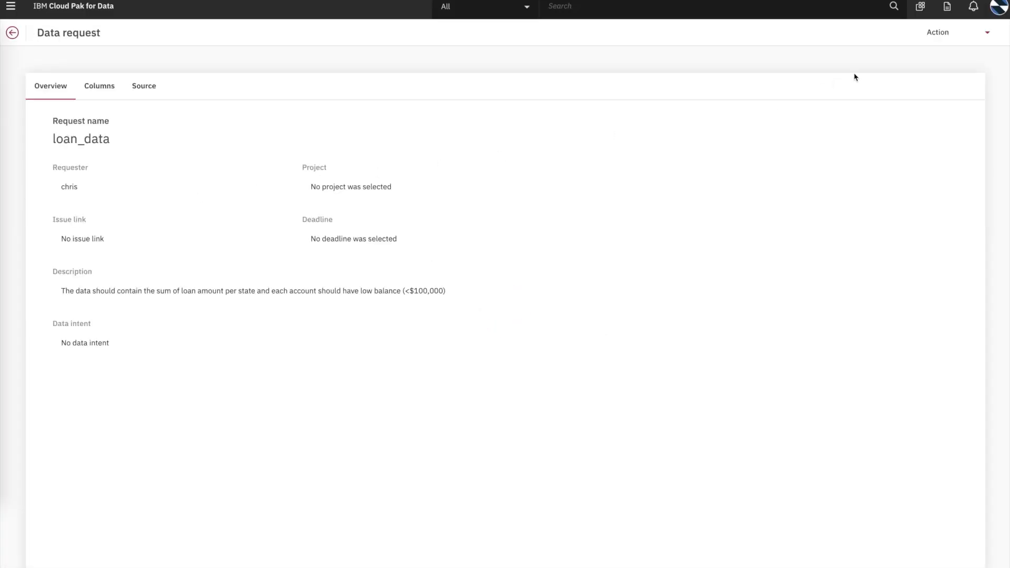
pyautogui.click(980, 36)
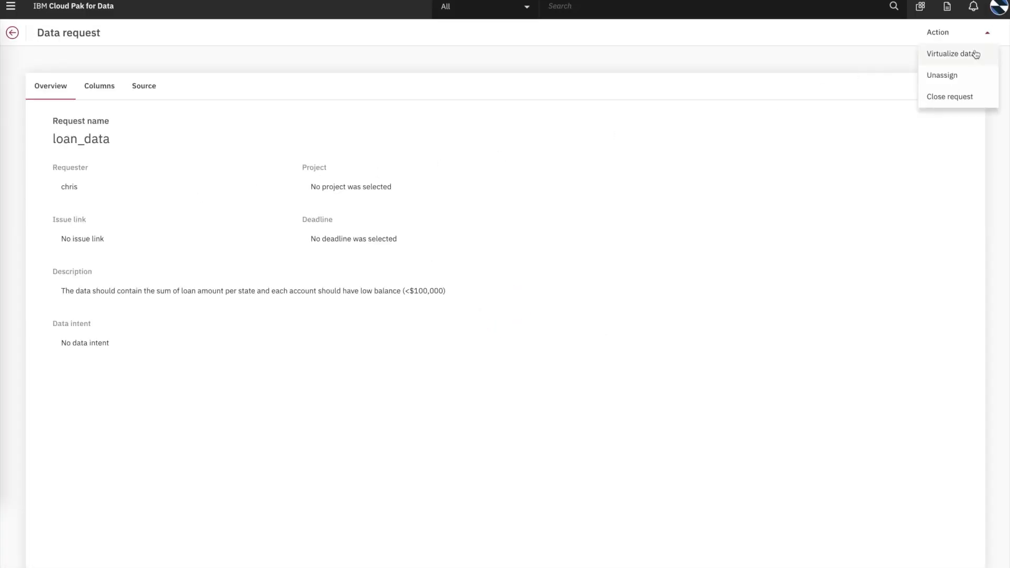
# Step: Start virtualizing data for the loan_data request and begin adding a table
pyautogui.click(965, 56)
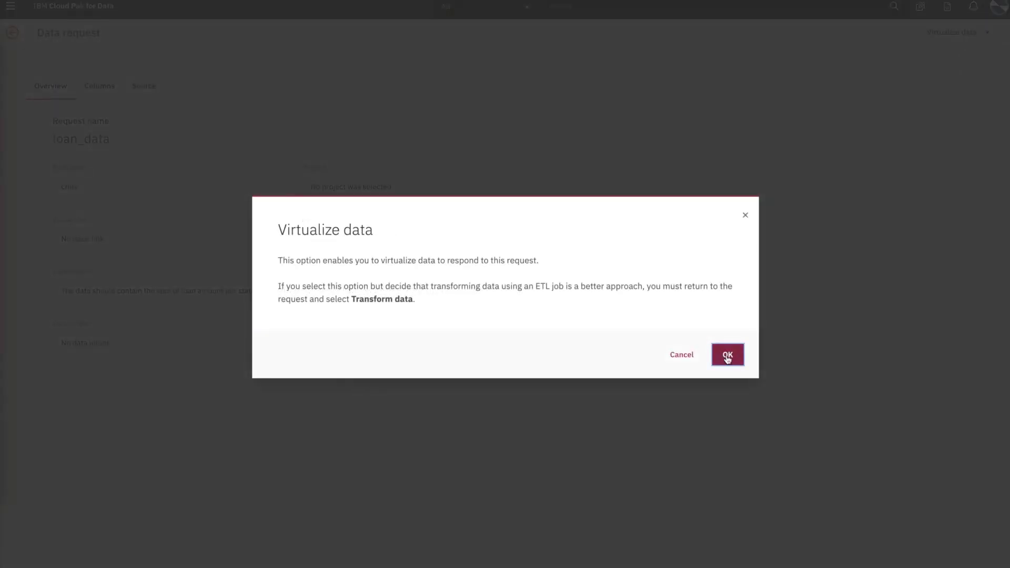
pyautogui.click(727, 355)
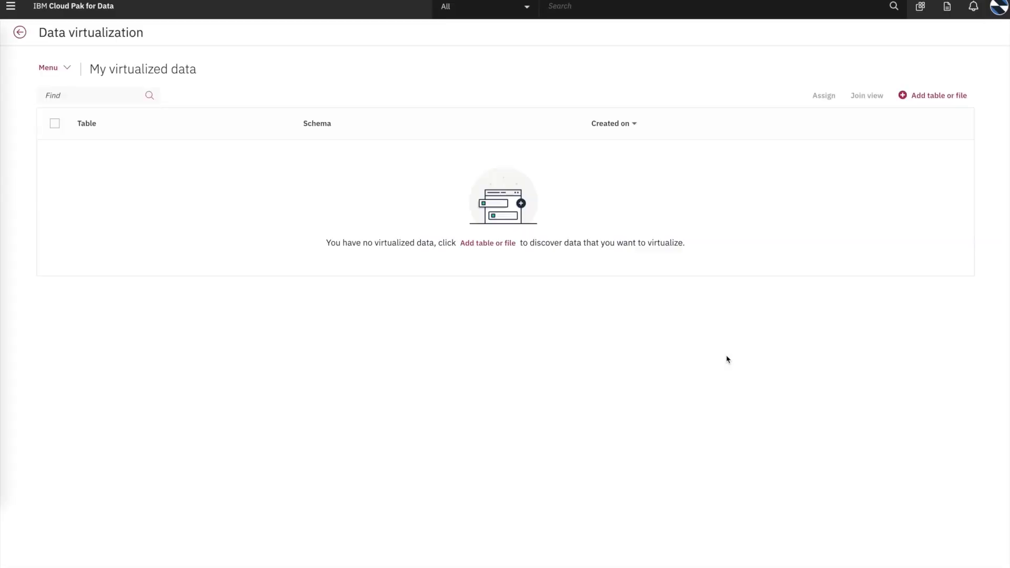
pyautogui.click(484, 244)
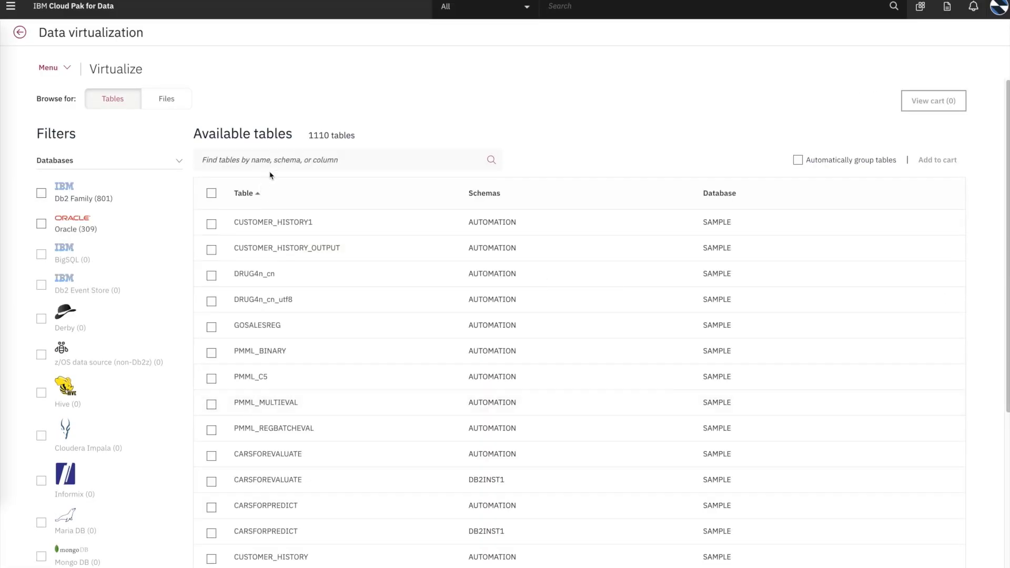
# Step: Search table names for 'account' in Db2 Family sources and add ACCOUNT10K to the cart
pyautogui.click(278, 159)
pyautogui.write('account')
pyautogui.press('Return')
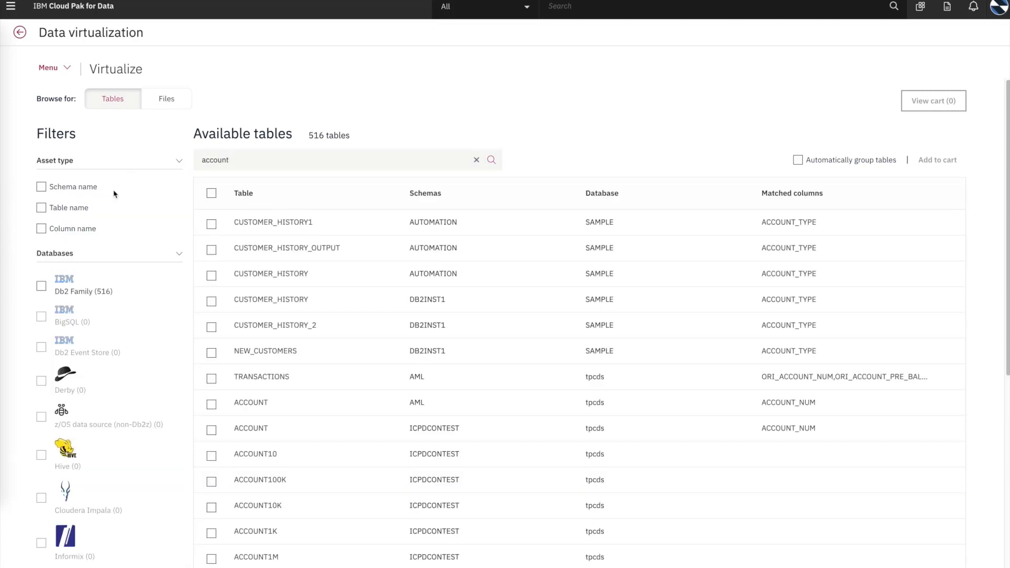
pyautogui.click(41, 286)
pyautogui.click(41, 208)
pyautogui.click(211, 327)
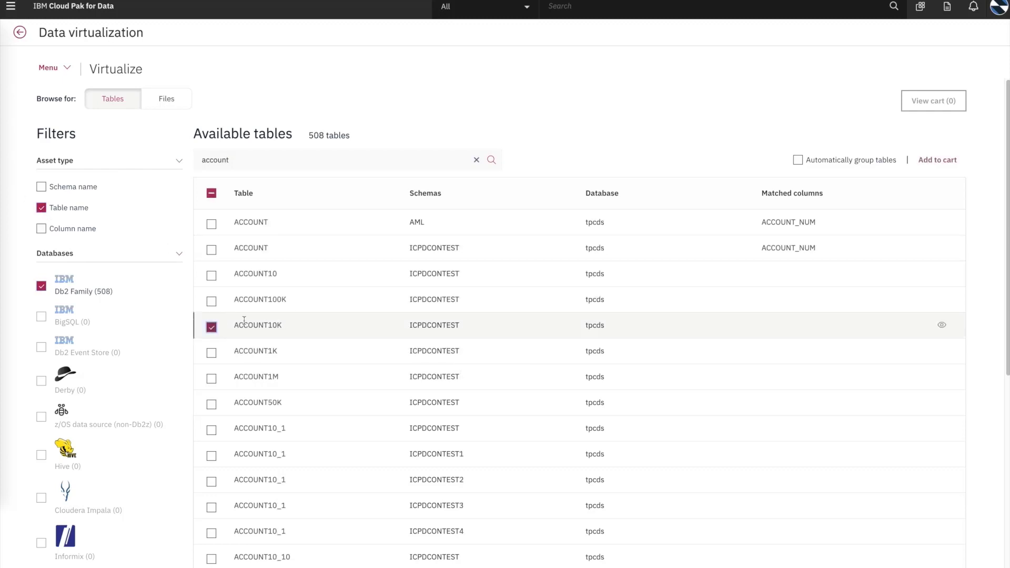
pyautogui.click(946, 161)
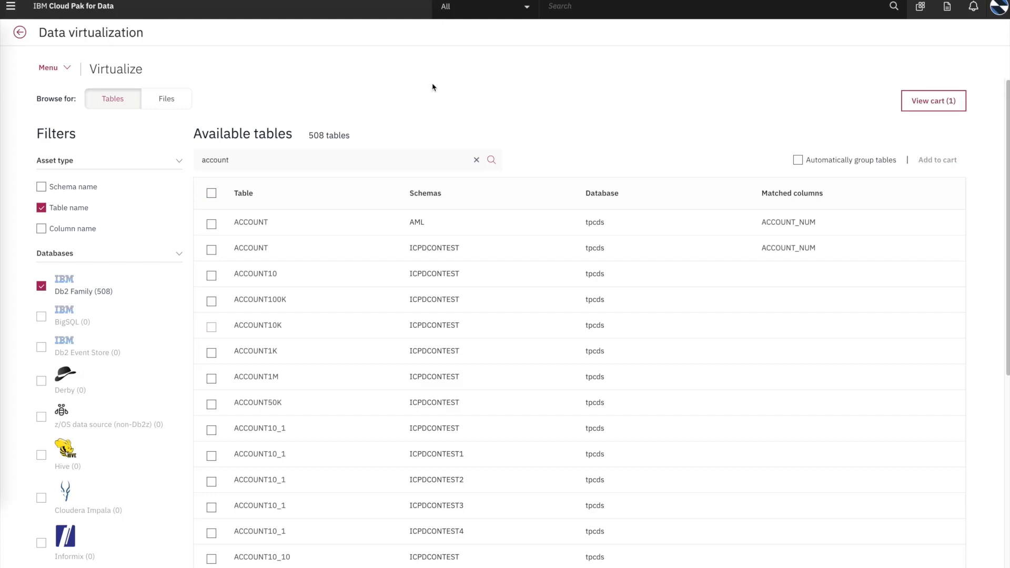
# Step: Find ORDERS10K among Oracle table names, preview its data, and add it to the cart
pyautogui.doubleClick(266, 161)
pyautogui.write('order')
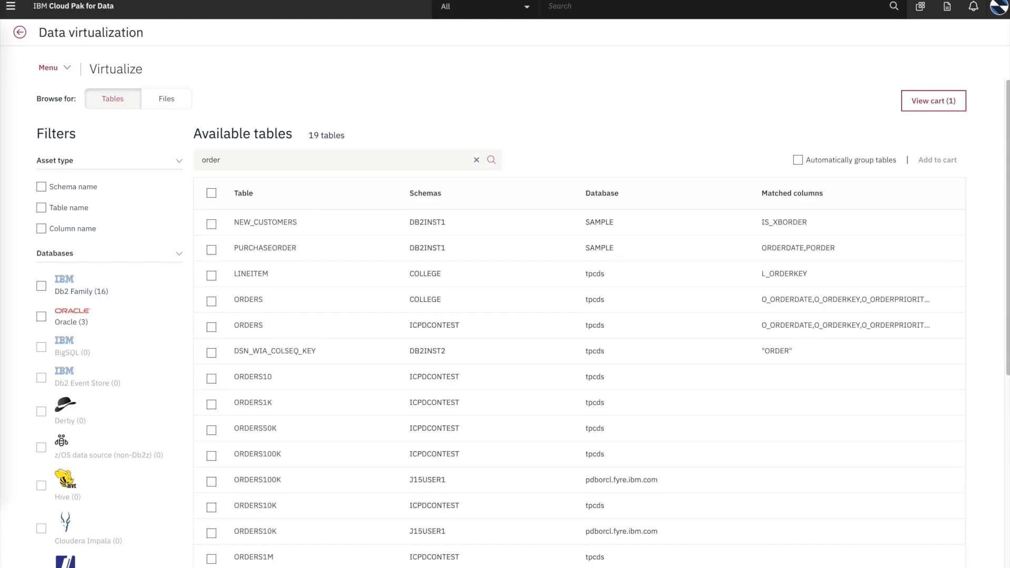
pyautogui.click(41, 208)
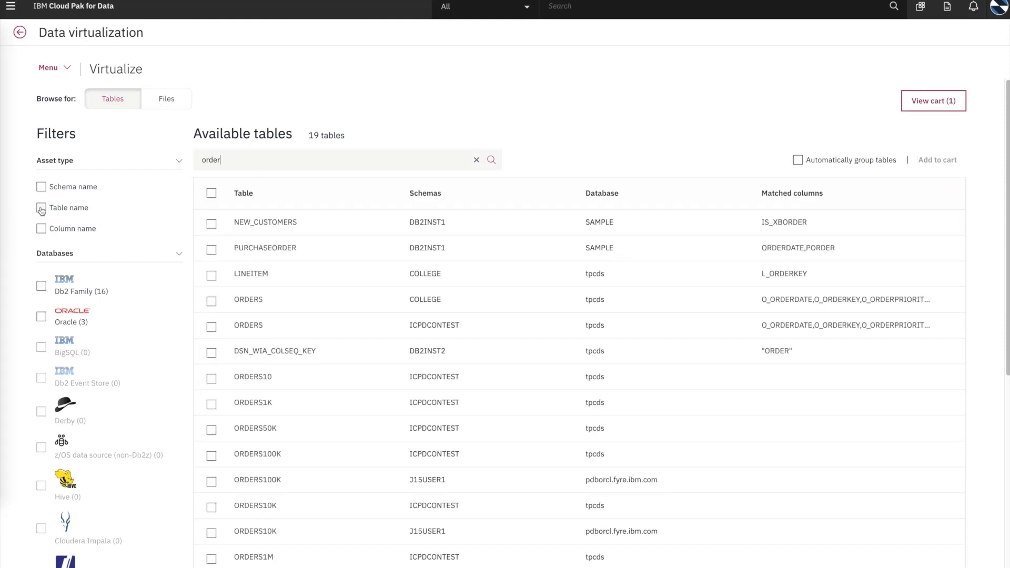
pyautogui.click(41, 317)
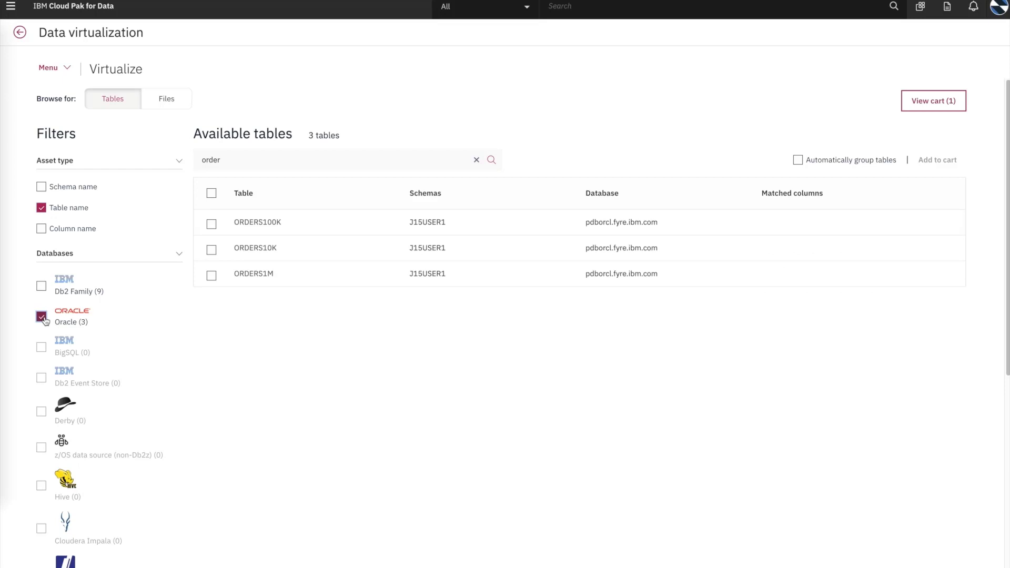
pyautogui.click(942, 248)
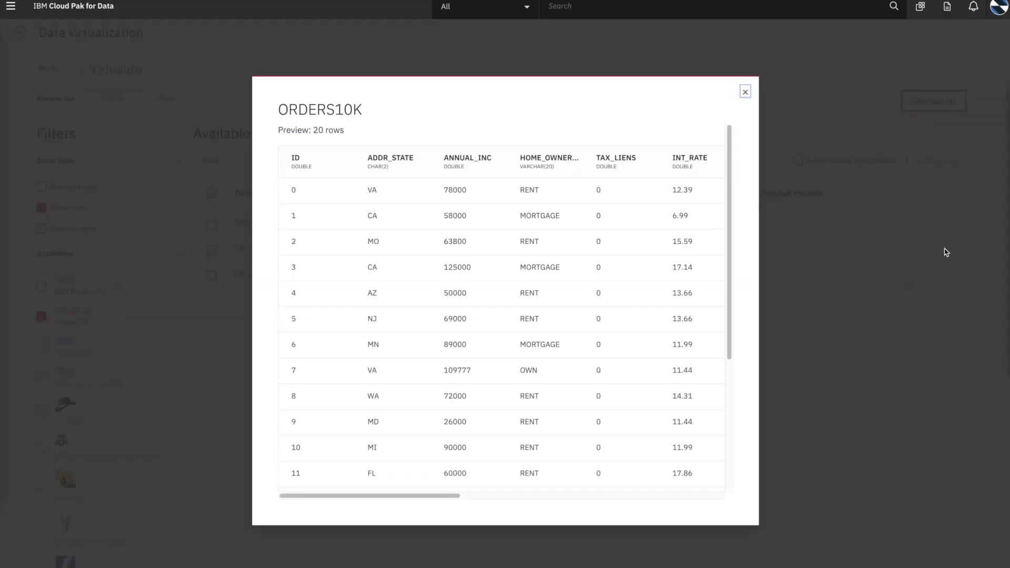
pyautogui.moveTo(437, 494); pyautogui.dragTo(699, 495)
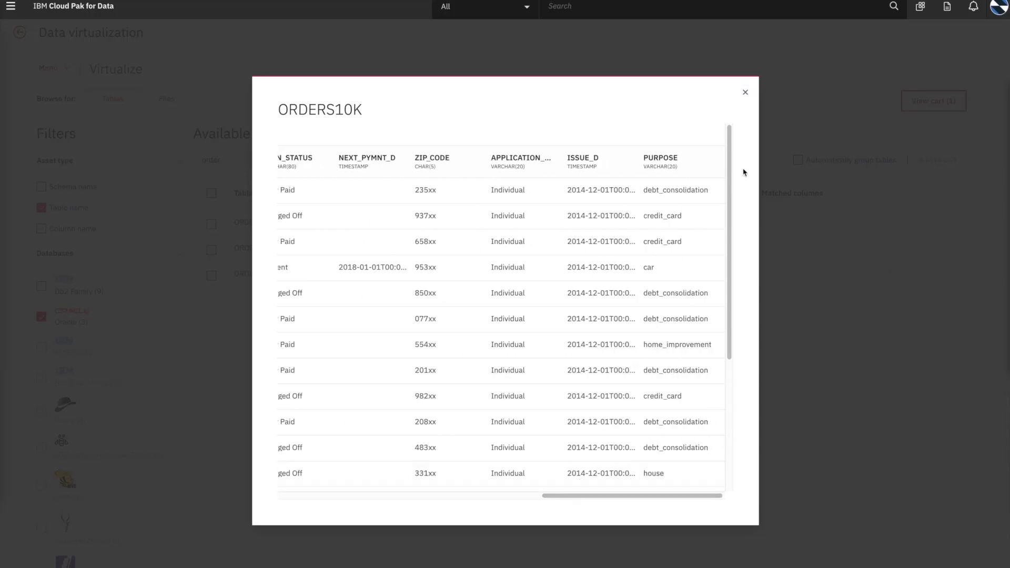
pyautogui.click(746, 94)
pyautogui.click(211, 249)
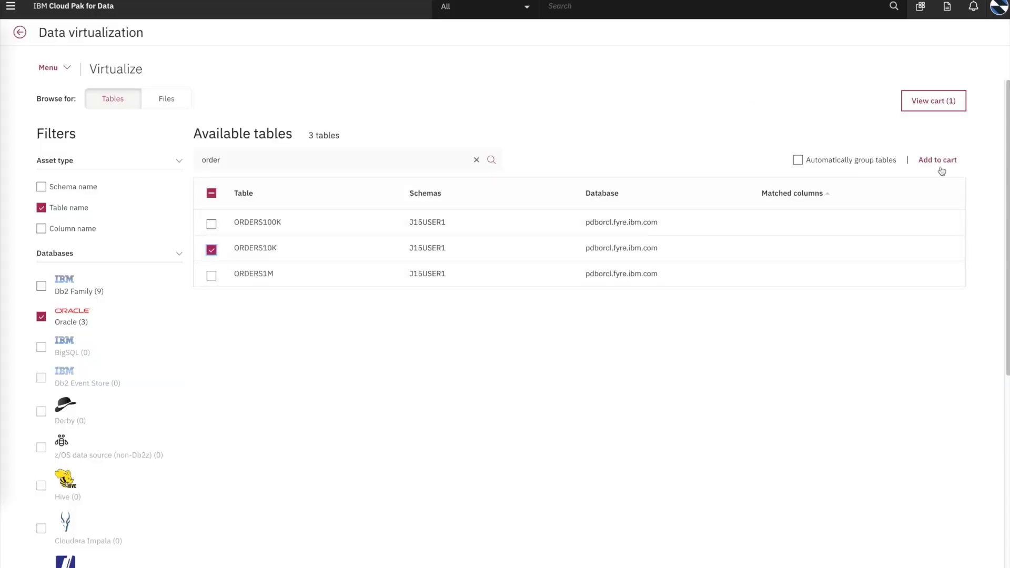
pyautogui.click(942, 160)
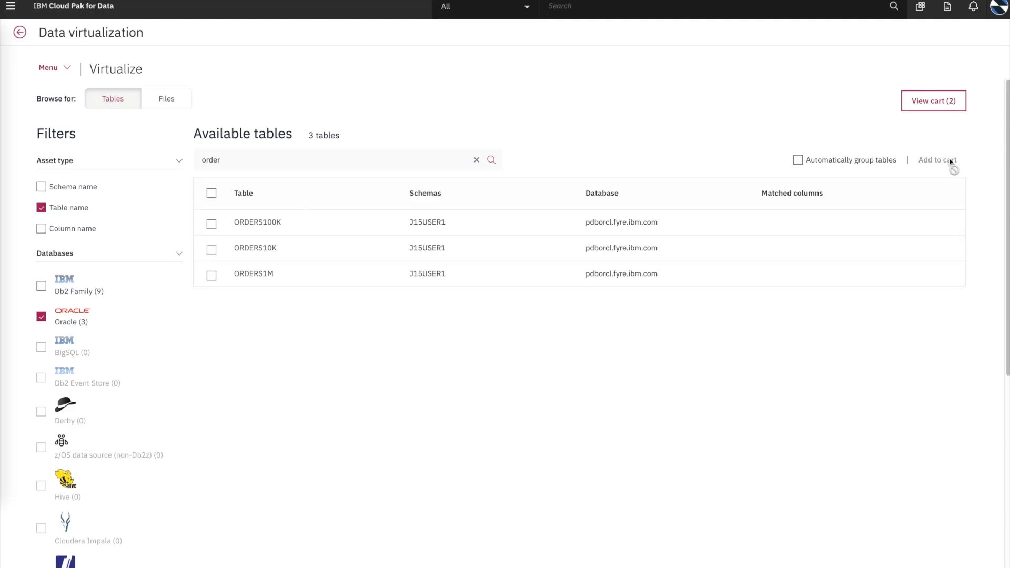
pyautogui.click(924, 108)
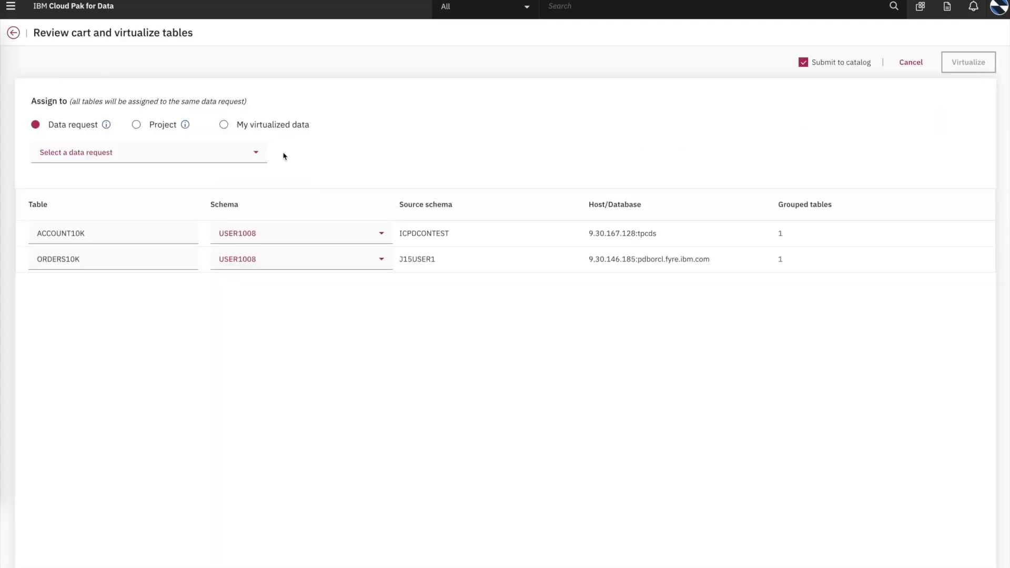
# Step: Assign both tables to loan_data, rename them ACCOUNT and ORDERS under USER1008, and virtualize without catalog submission
pyautogui.click(257, 155)
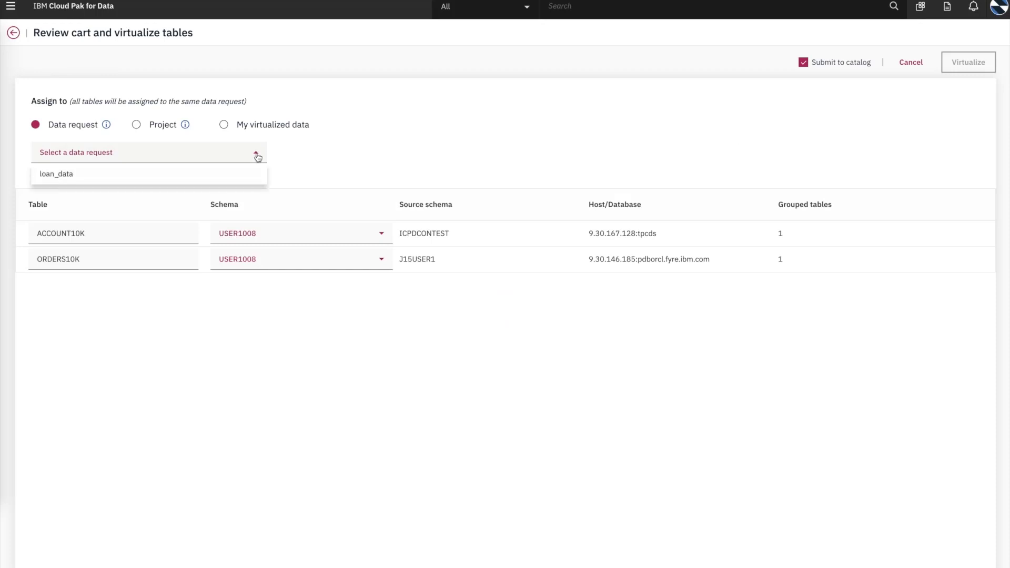
pyautogui.click(57, 175)
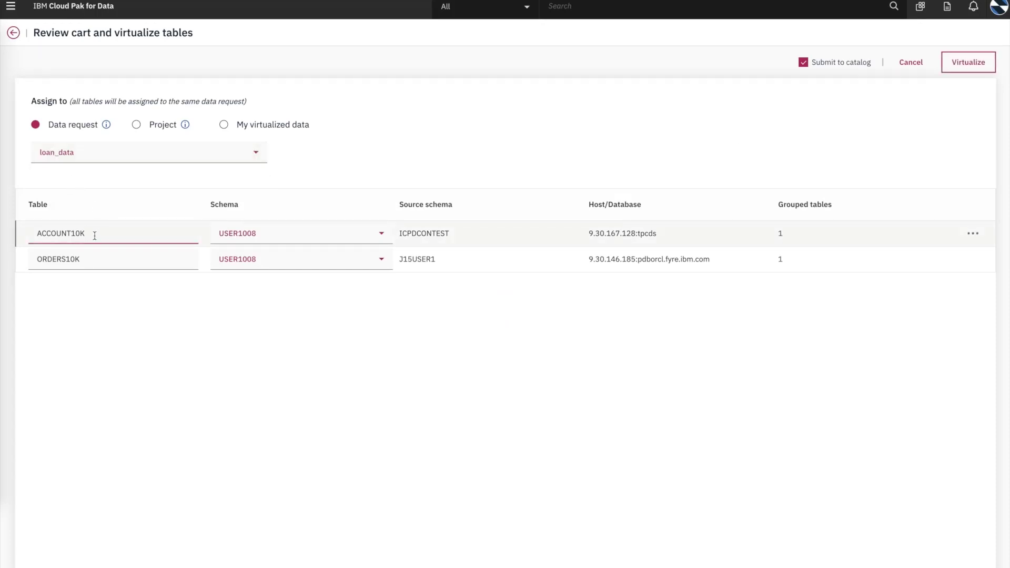
pyautogui.press('BackSpace')
pyautogui.press('BackSpace')
pyautogui.press('BackSpace')
pyautogui.click(94, 260)
pyautogui.press('BackSpace')
pyautogui.press('BackSpace')
pyautogui.press('BackSpace')
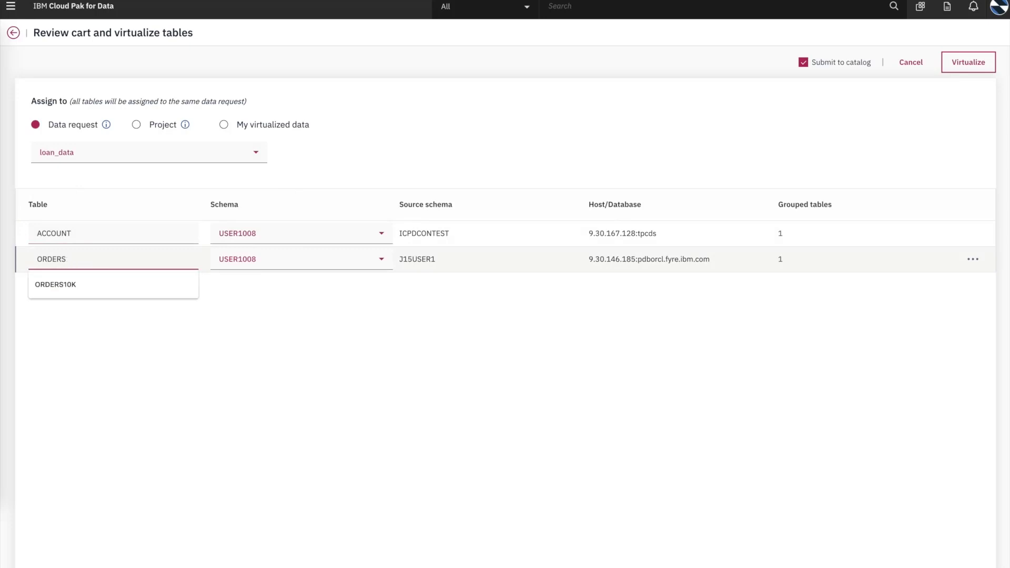
pyautogui.click(381, 235)
pyautogui.click(307, 252)
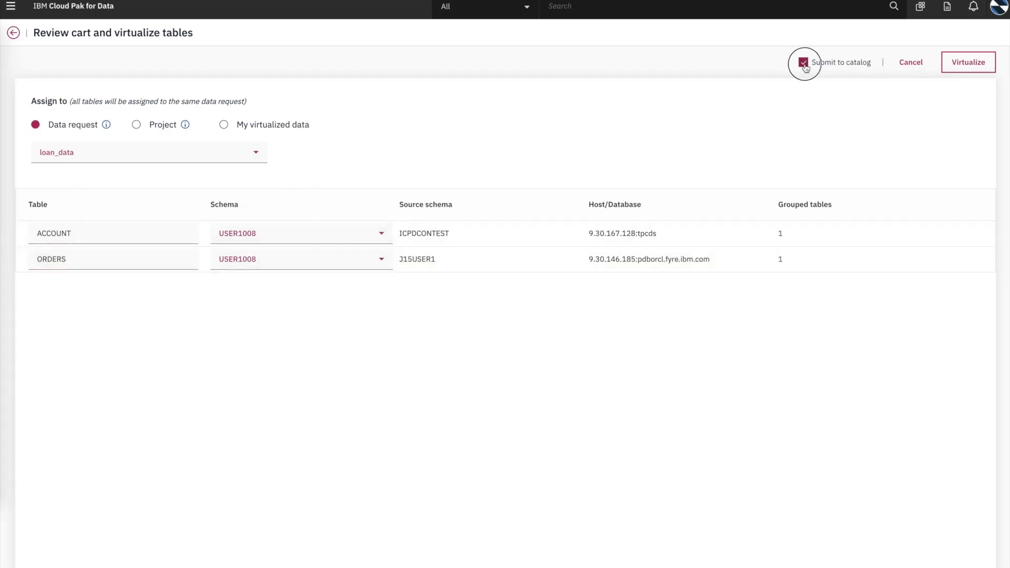
pyautogui.click(804, 62)
pyautogui.click(966, 66)
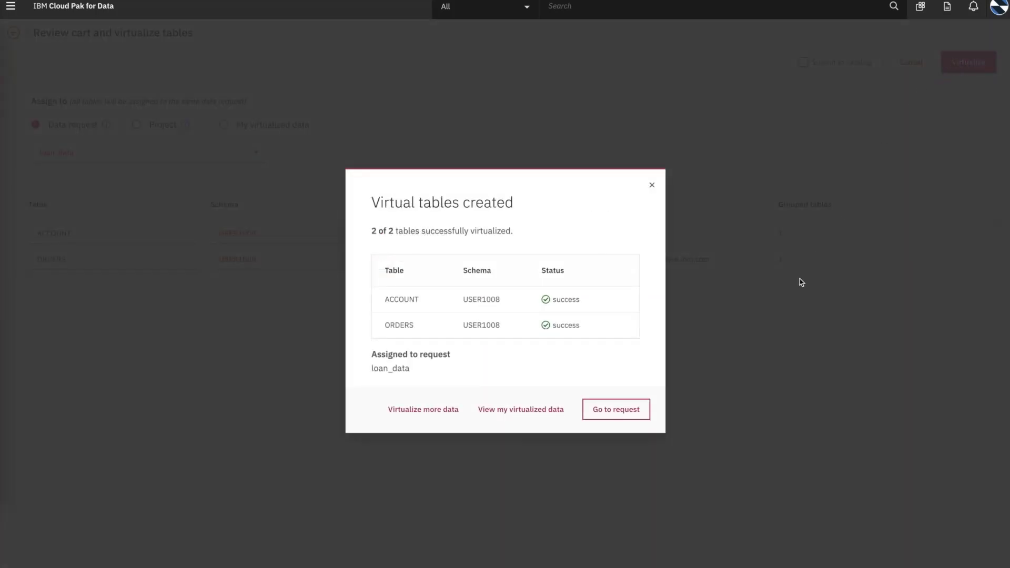
# Step: Select the ORDERS and ACCOUNT tables in My virtualized data and start a join view
pyautogui.click(491, 414)
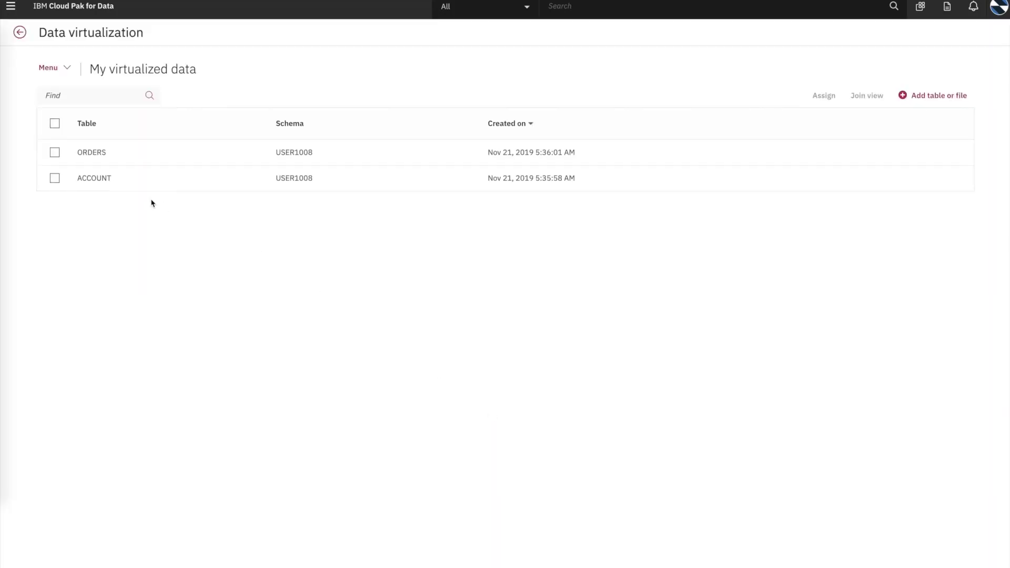
pyautogui.click(55, 153)
pyautogui.click(54, 178)
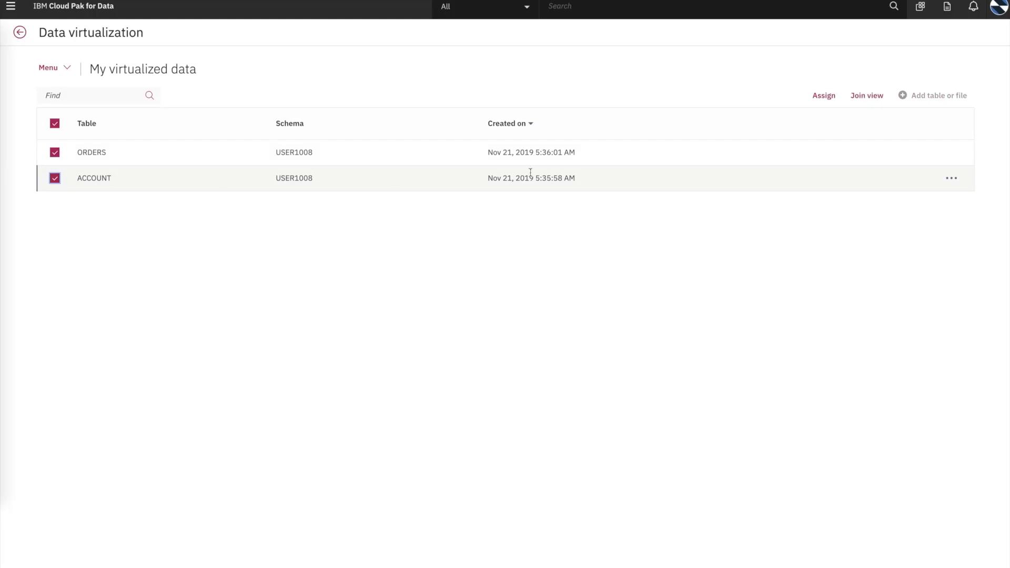
pyautogui.click(867, 102)
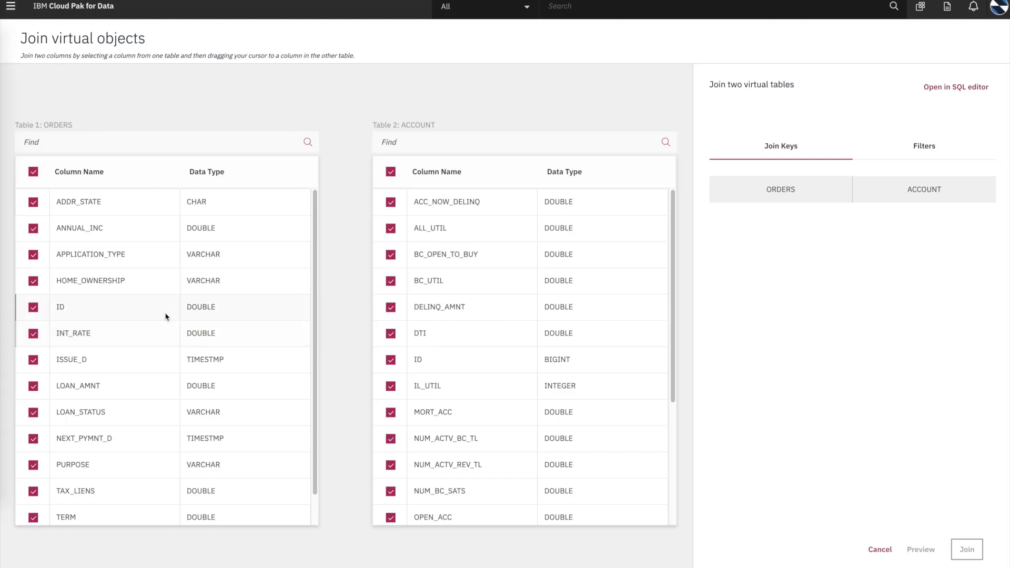
# Step: Join ORDERS.ID to ACCOUNT.ID, keeping only LOAN_AMNT and ADDR_STATE from ORDERS
pyautogui.moveTo(165, 314); pyautogui.dragTo(456, 362)
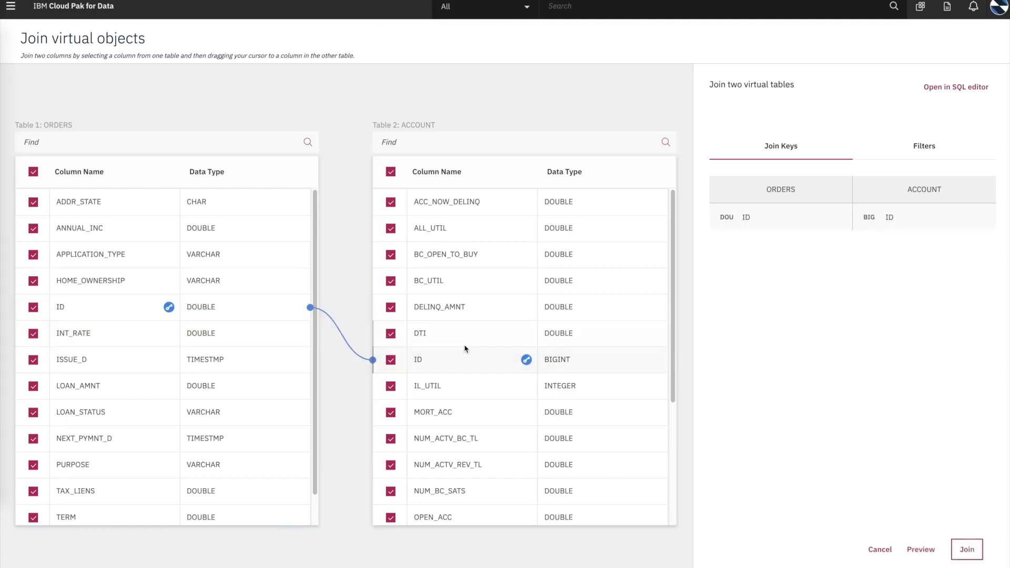
pyautogui.click(33, 173)
pyautogui.click(33, 386)
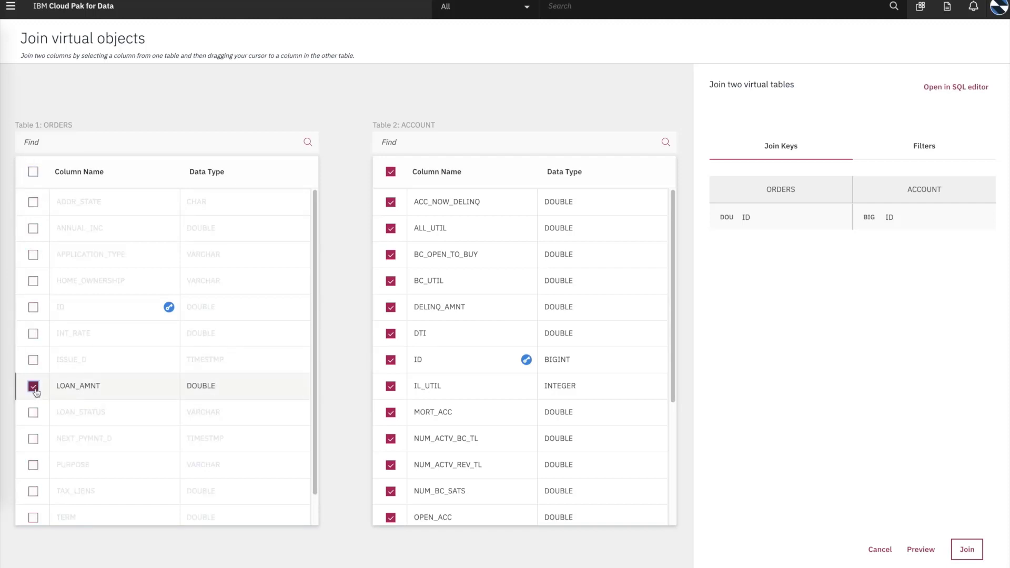
pyautogui.click(33, 202)
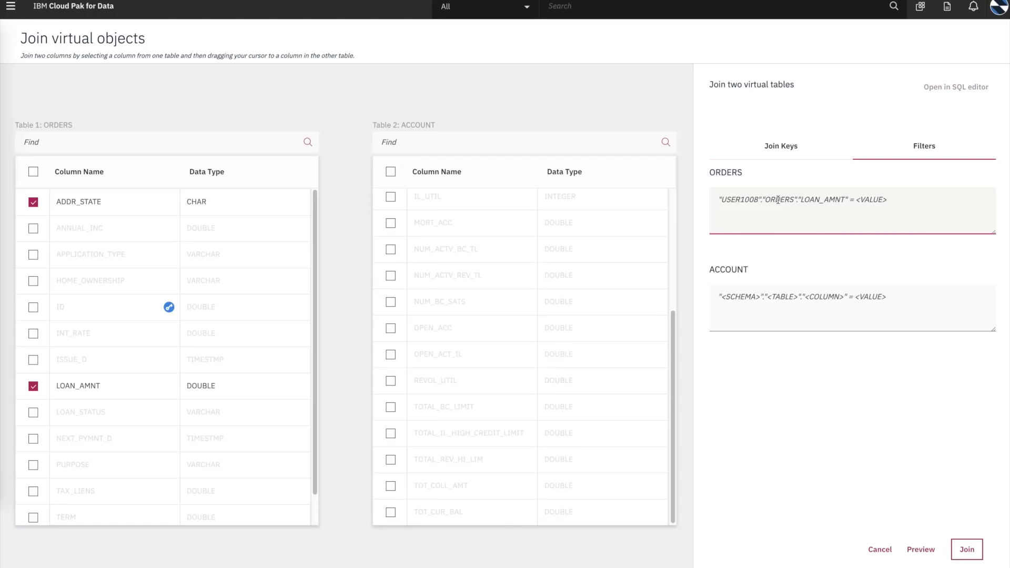
# Step: Filter ACCOUNT to TOT_CUR_BAL<100000, preview the joined result, and create the join
pyautogui.write('"USER1008"."ACCOUNT"."TOT_CUR_BAL"<100000')
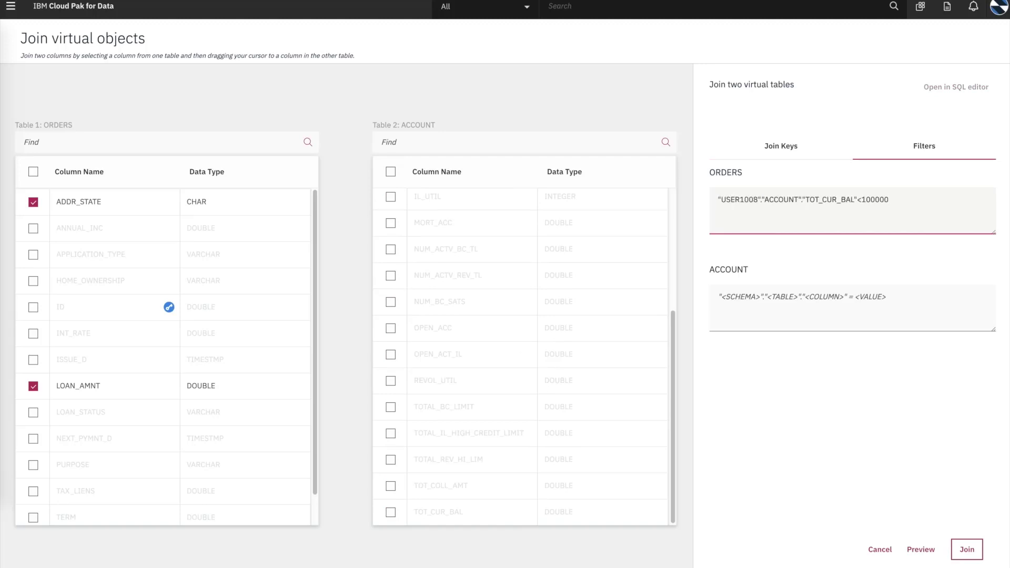
pyautogui.moveTo(930, 199); pyautogui.dragTo(722, 196)
pyautogui.hotkey('ctrl', 'c')
pyautogui.press('BackSpace')
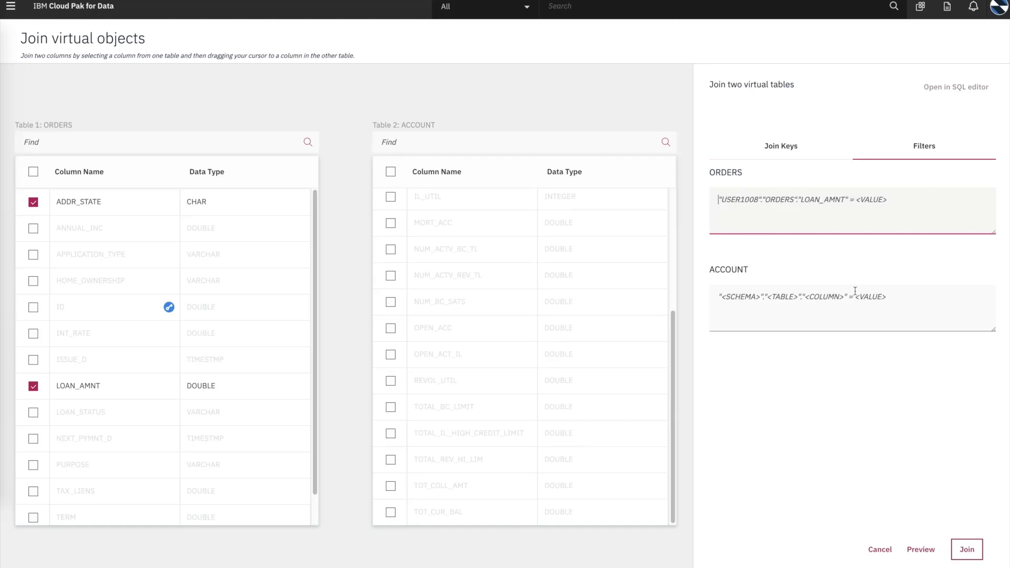
pyautogui.click(880, 309)
pyautogui.hotkey('ctrl', 'v')
pyautogui.click(862, 344)
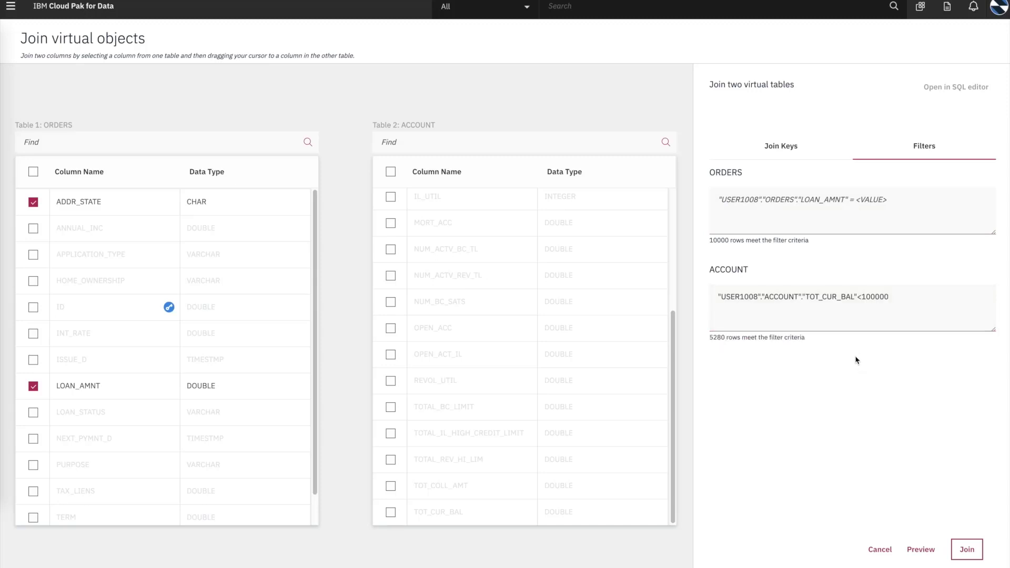
pyautogui.click(920, 549)
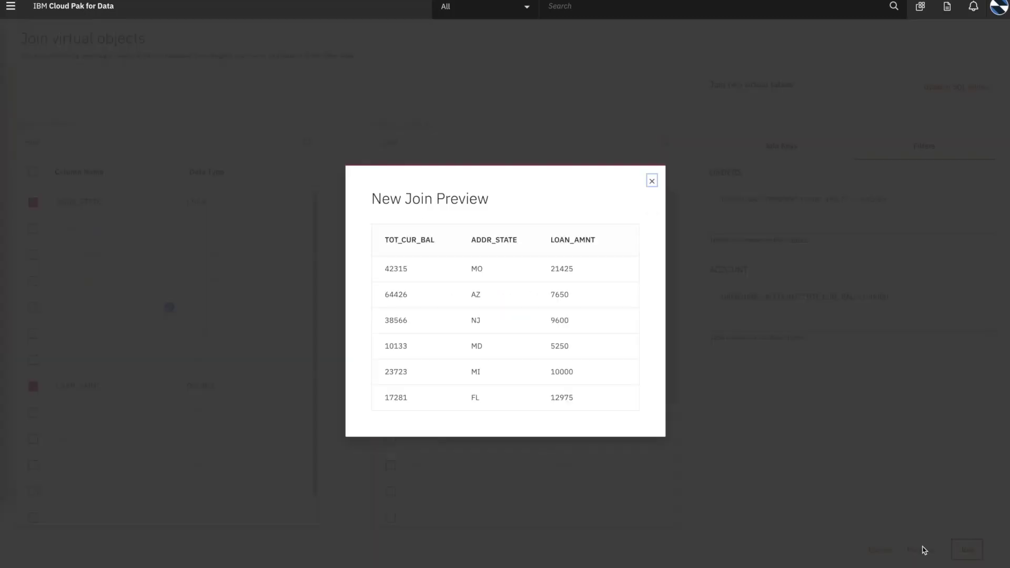
pyautogui.click(652, 181)
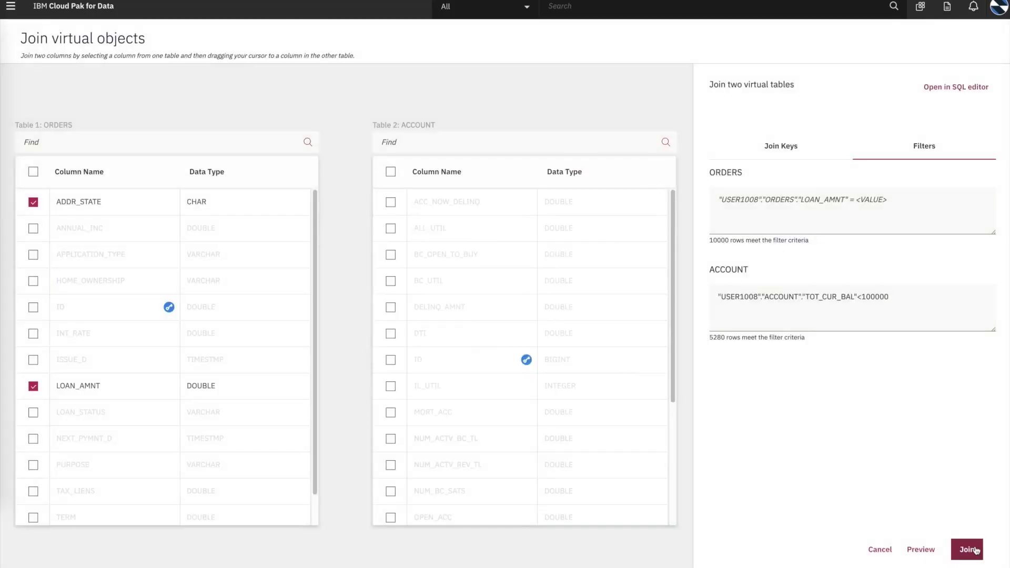
pyautogui.click(969, 549)
# Step: Format the generated SQL, name the view LOAN_RISK_STATE, and run the CREATE VIEW statement
pyautogui.click(103, 92)
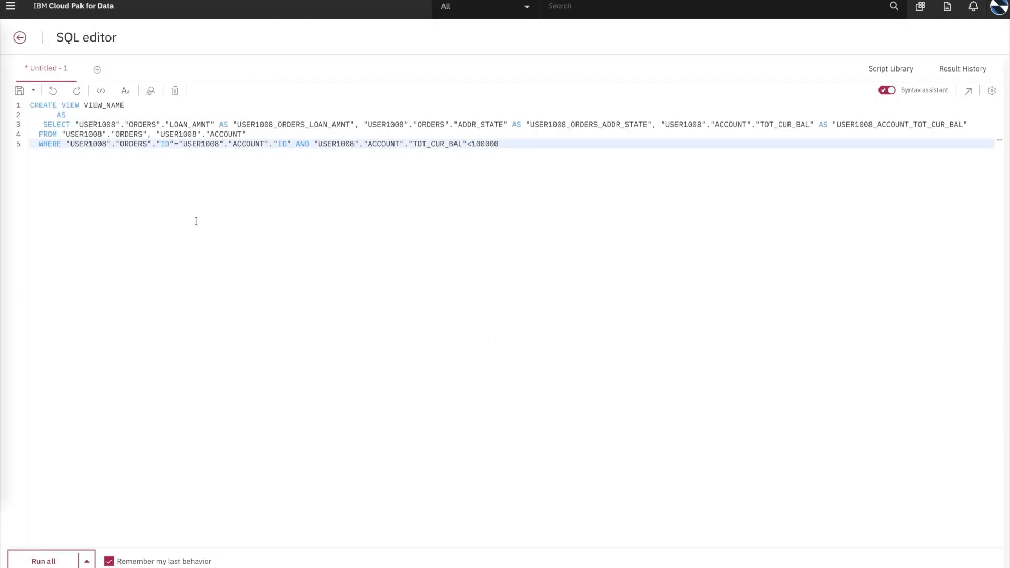
pyautogui.doubleClick(103, 105)
pyautogui.write('LOAN_RISK_STATE')
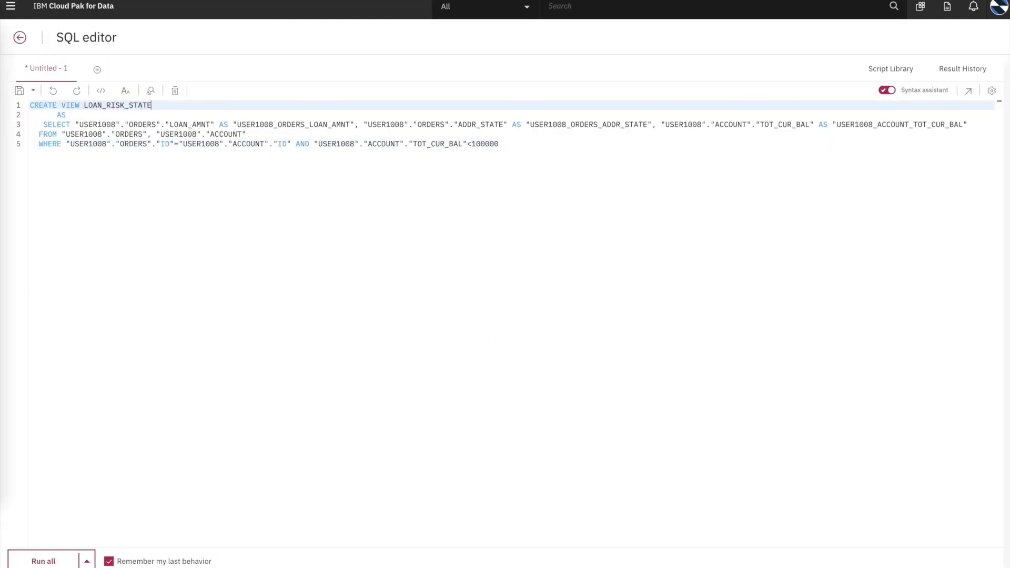
pyautogui.click(43, 562)
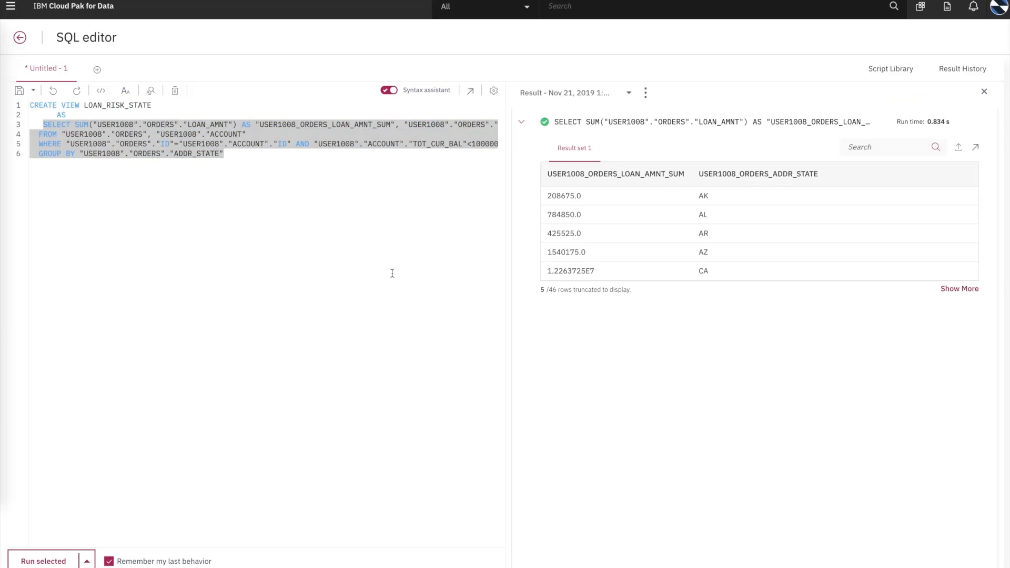
pyautogui.click(279, 188)
pyautogui.click(86, 562)
pyautogui.click(27, 467)
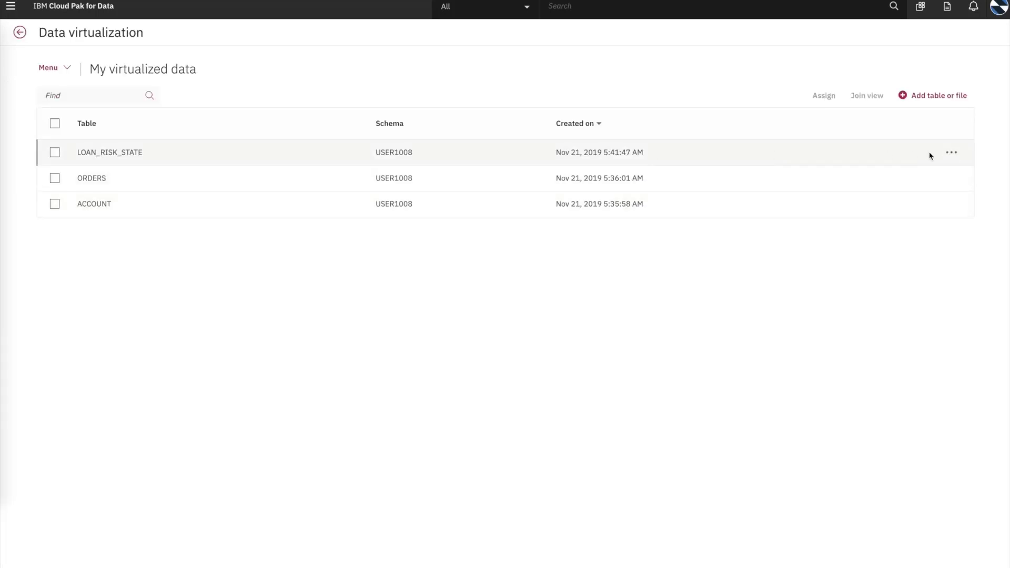
# Step: Preview the LOAN_RISK_STATE view's data and select the view
pyautogui.click(951, 152)
pyautogui.click(901, 228)
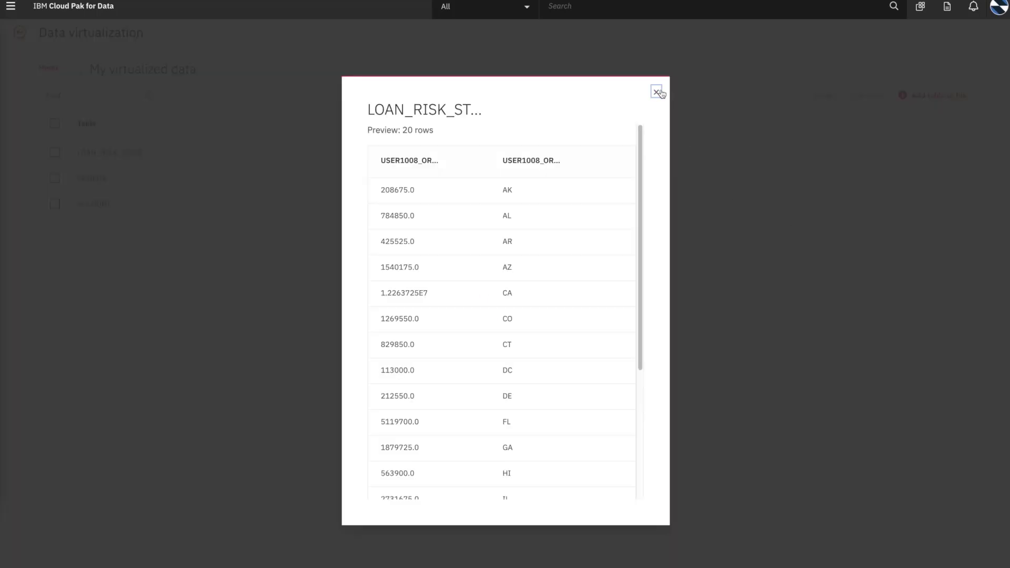
pyautogui.click(659, 94)
pyautogui.click(53, 156)
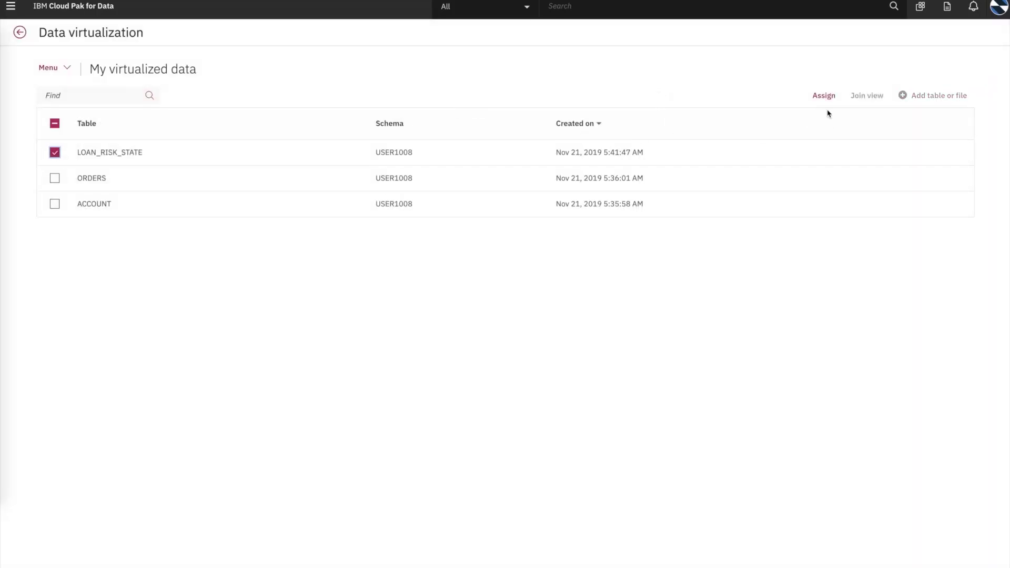
pyautogui.click(824, 95)
# Step: Assign LOAN_RISK_STATE to the loan_data request with Submit to catalog off, then open loan_data
pyautogui.click(267, 175)
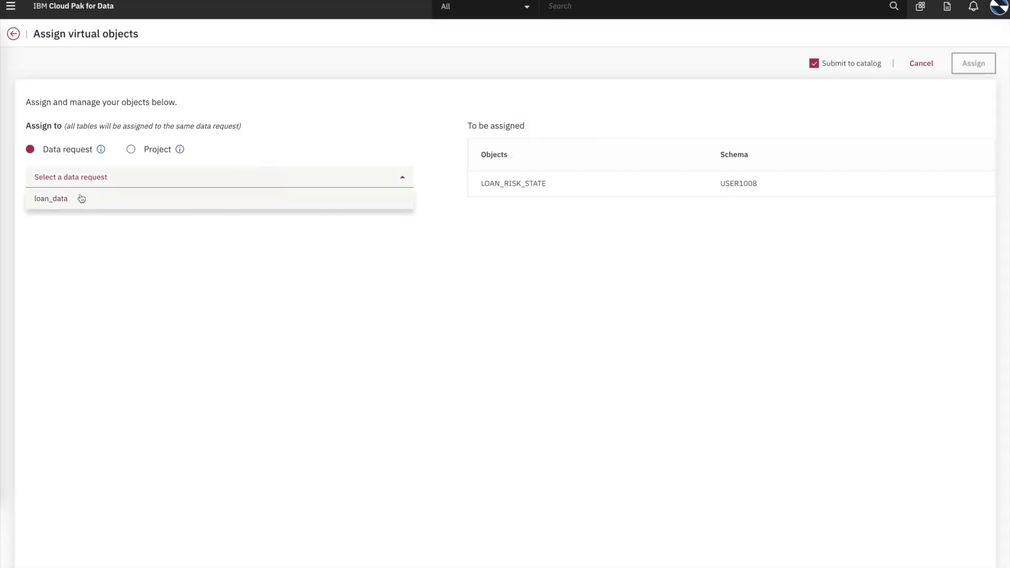
pyautogui.click(80, 198)
pyautogui.click(879, 64)
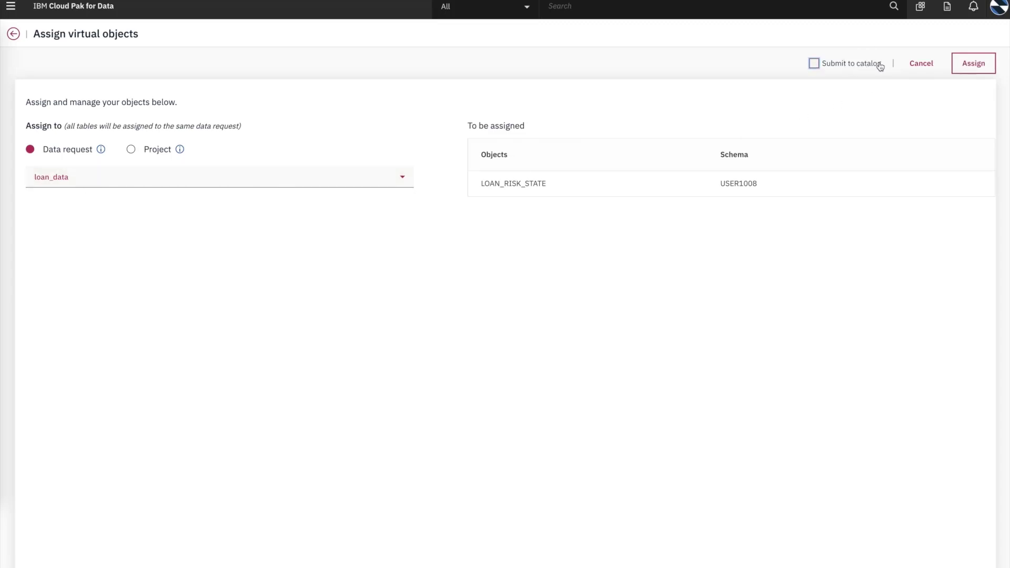
pyautogui.click(973, 69)
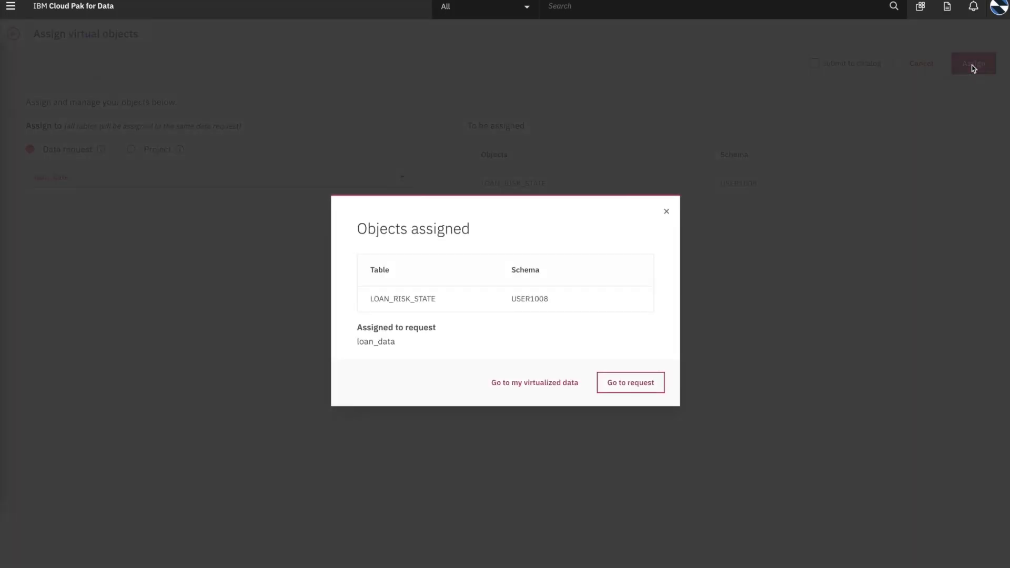
pyautogui.click(632, 383)
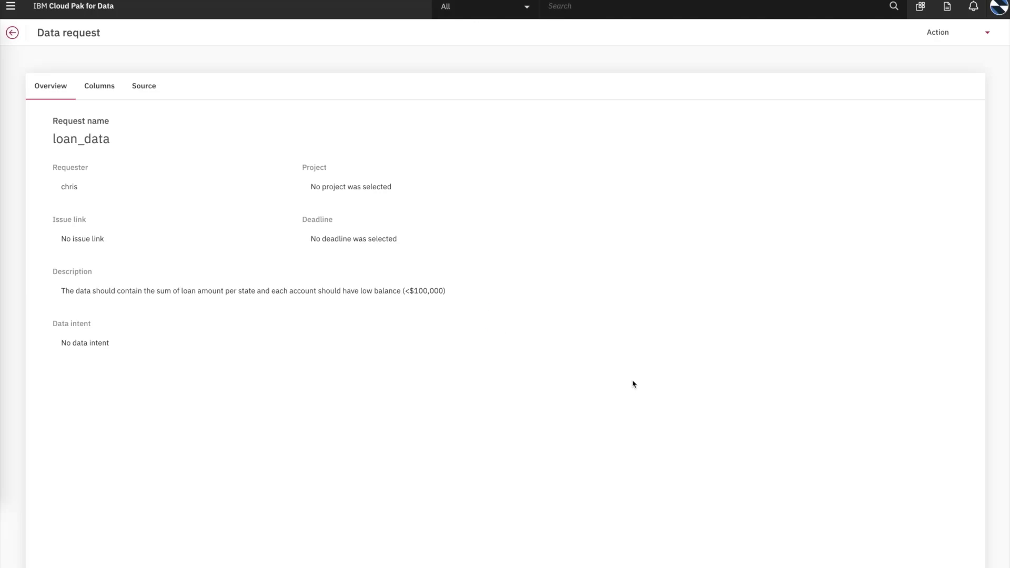
# Step: Check the loan_data request's Columns and Source tabs, then sign in again with the requester's password
pyautogui.click(100, 88)
pyautogui.click(137, 89)
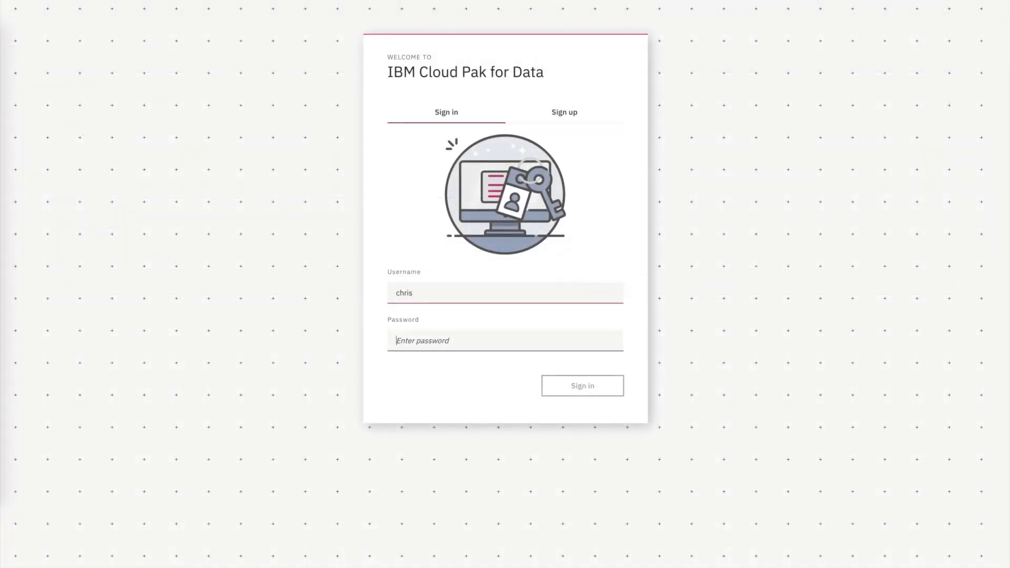
pyautogui.write('•••••')
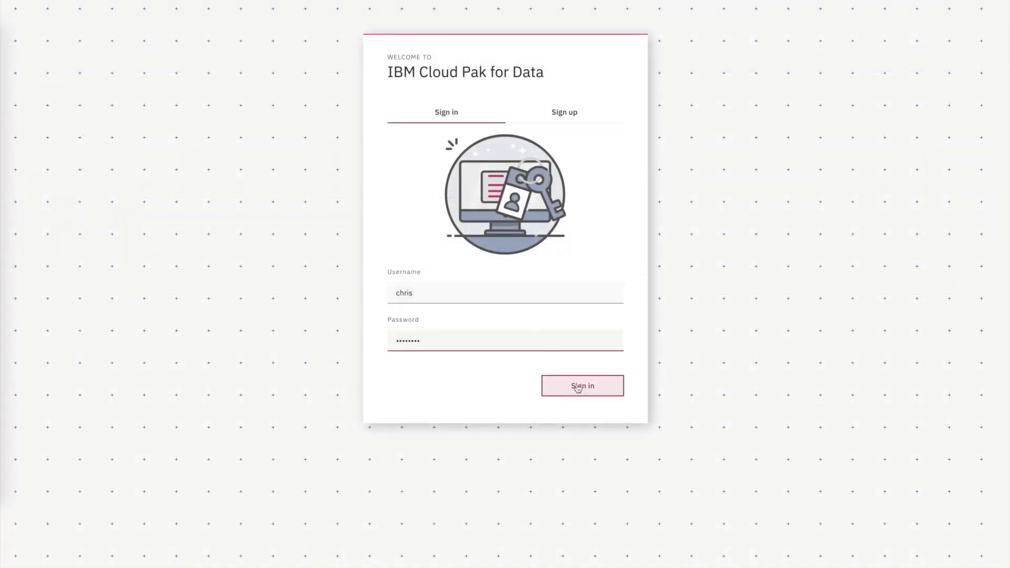
pyautogui.click(582, 386)
# Step: Reopen loan_data from My data's Data requests and confirm its source is BigSQL USER1008.LOAN_RISK_STATE
pyautogui.click(10, 6)
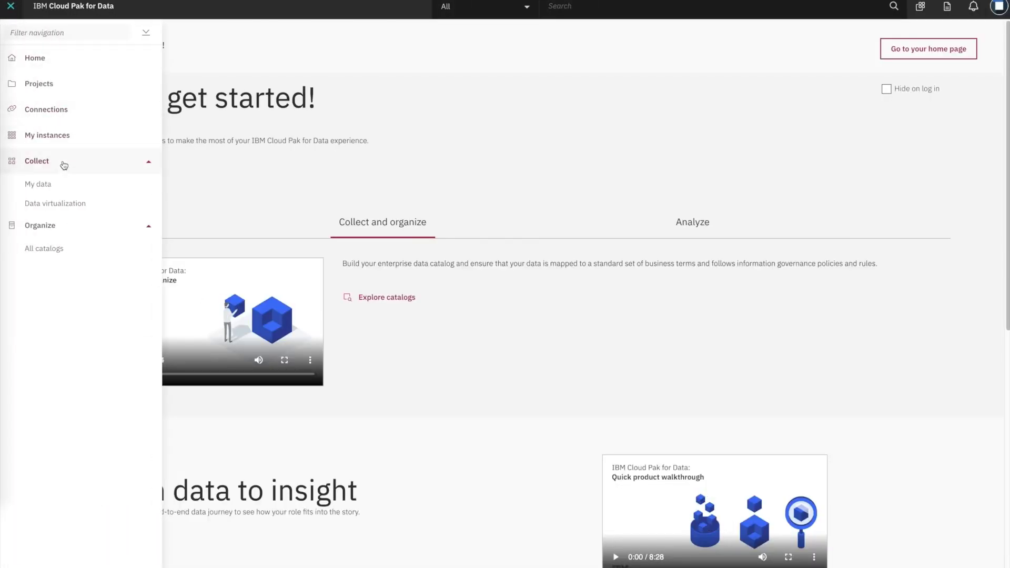
pyautogui.click(47, 184)
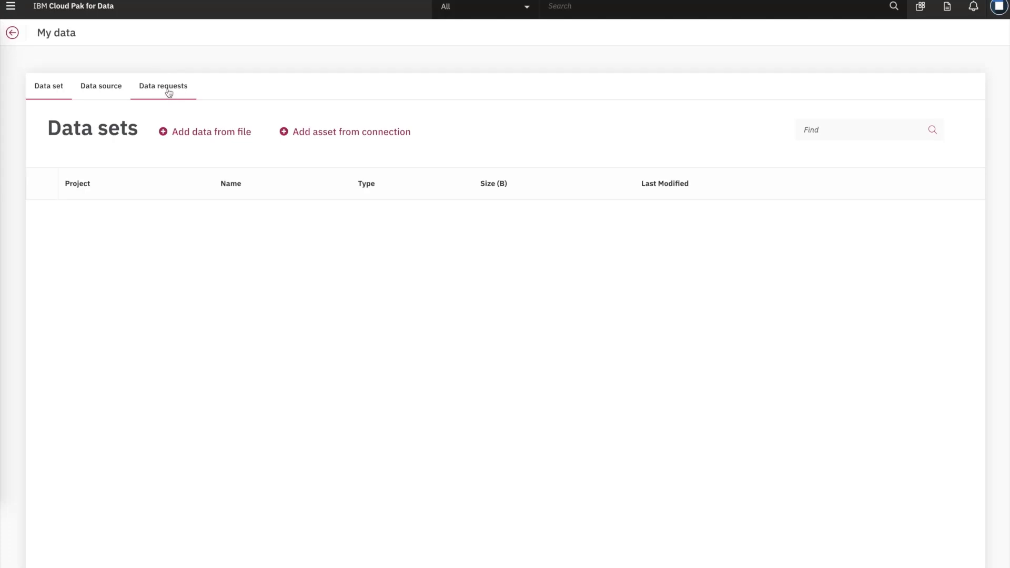
pyautogui.click(169, 90)
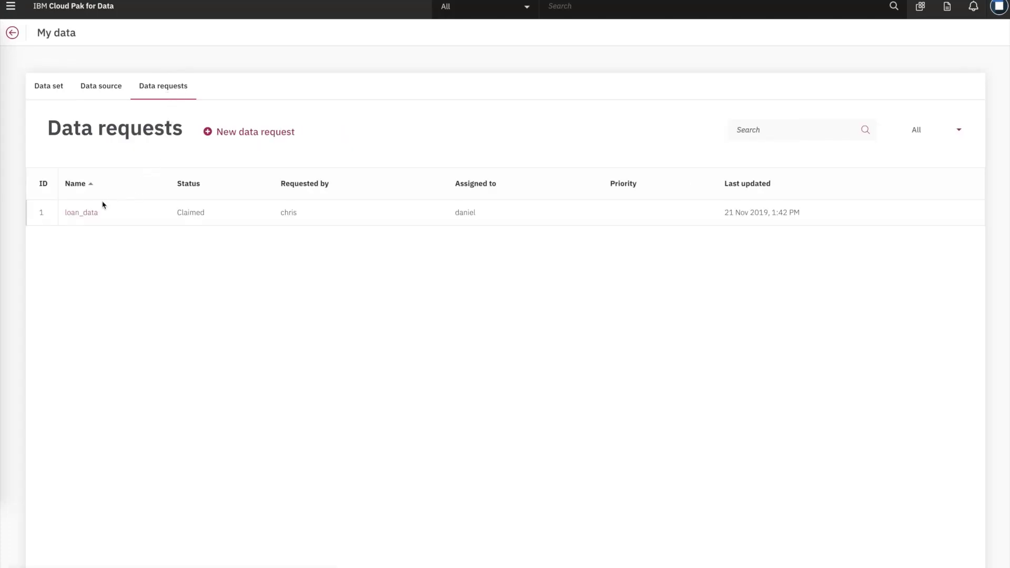
pyautogui.click(92, 216)
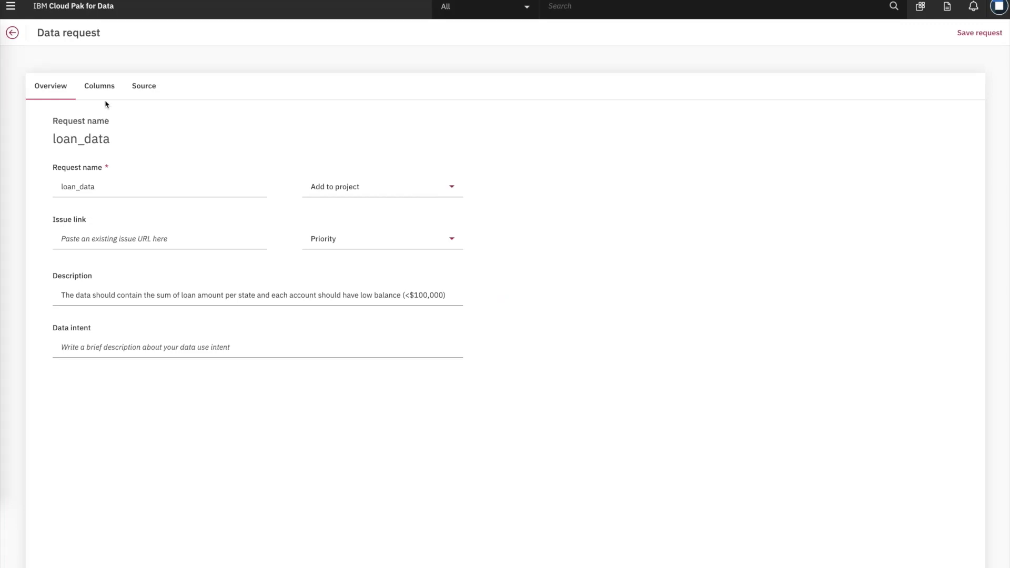
pyautogui.click(104, 92)
pyautogui.click(139, 91)
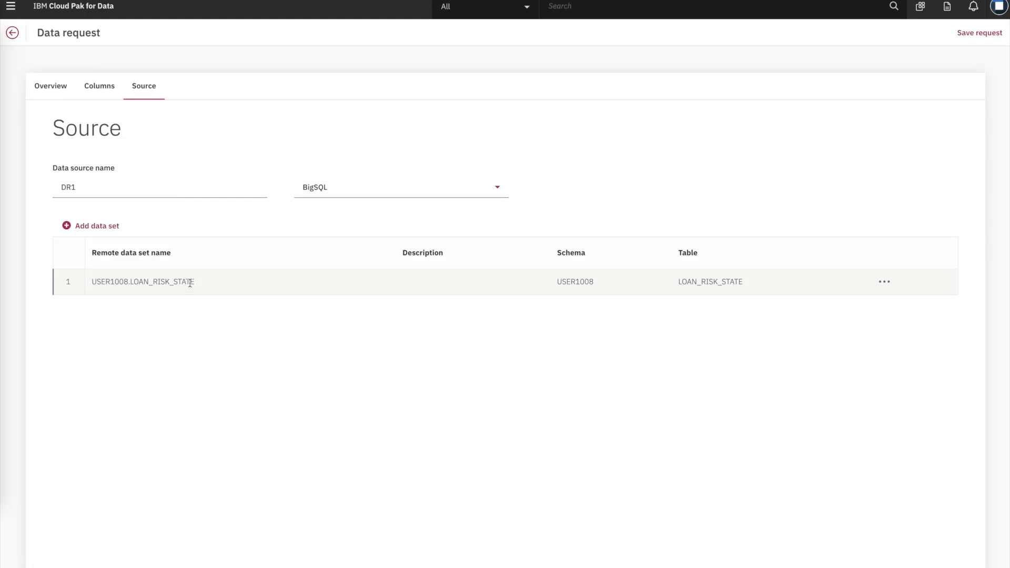
pyautogui.click(10, 14)
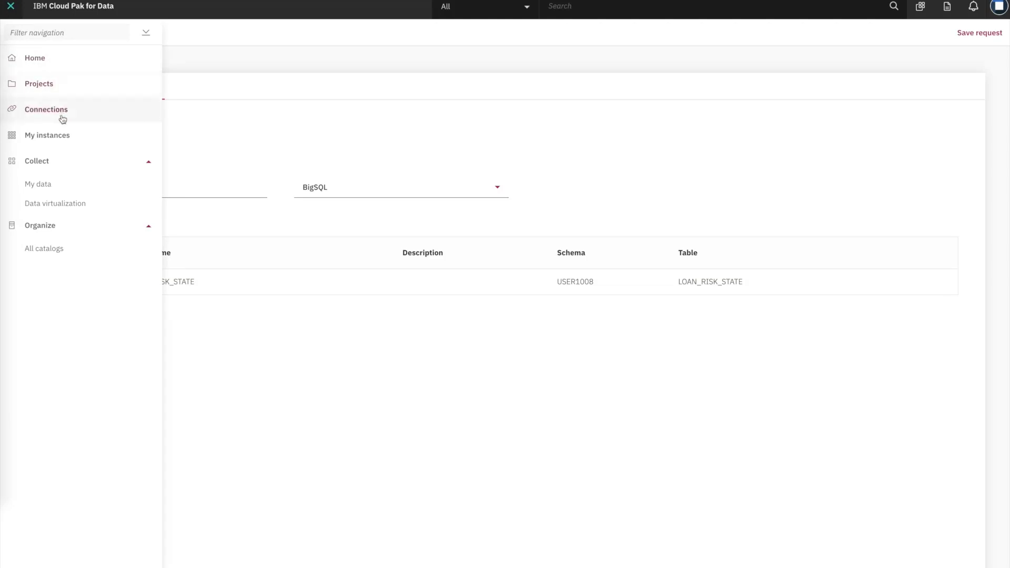
# Step: Preview LOAN_RISK_STATE's loan sums per state in Data virtualization, then switch to Tableau
pyautogui.click(50, 203)
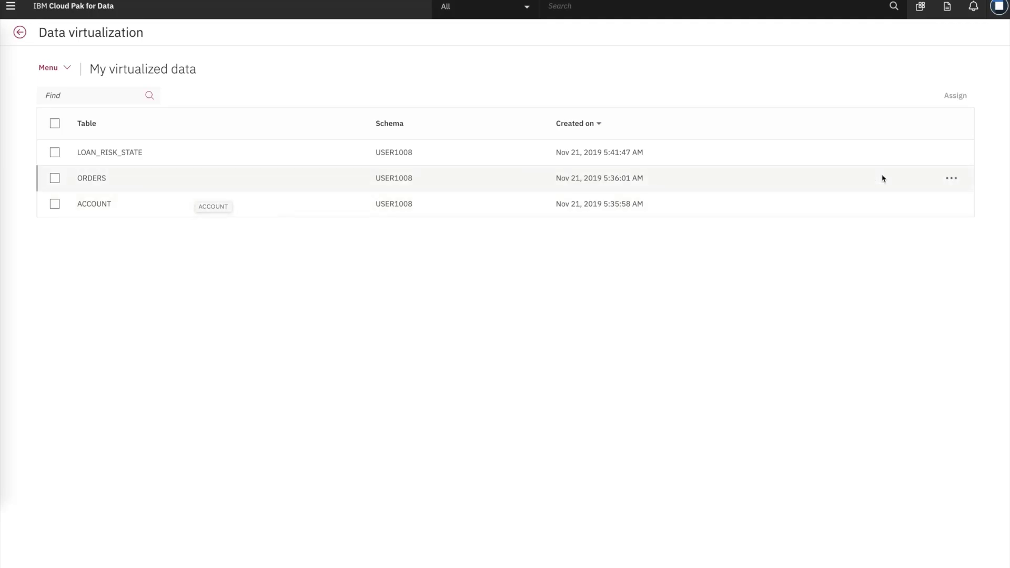
pyautogui.click(953, 153)
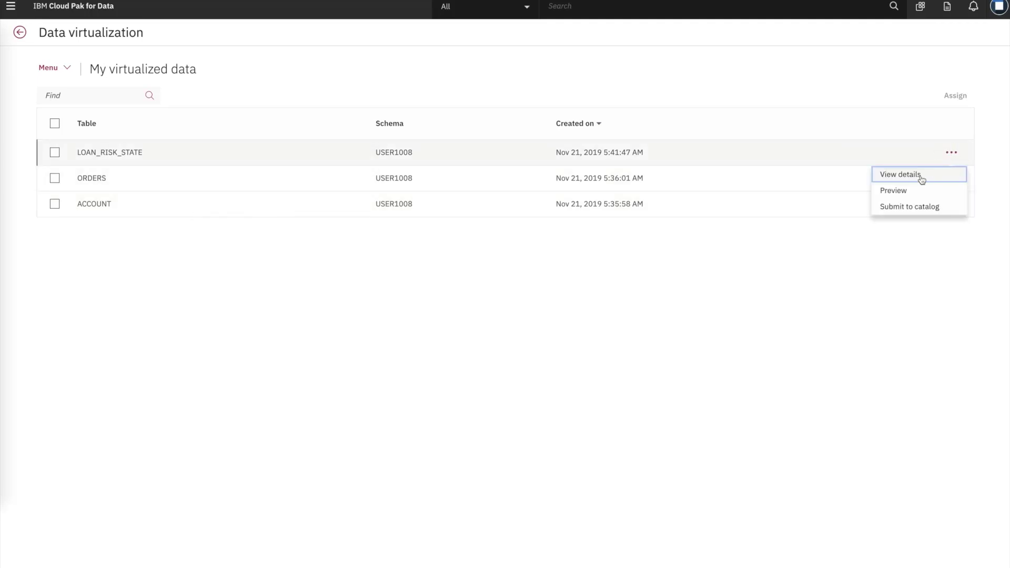
pyautogui.click(898, 195)
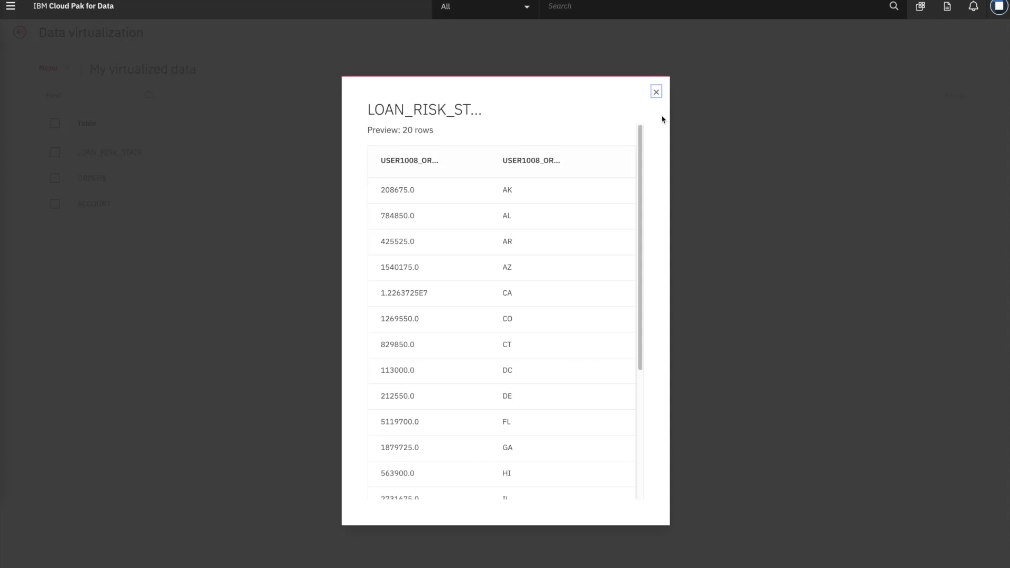
pyautogui.click(656, 93)
pyautogui.press('super+Tab')
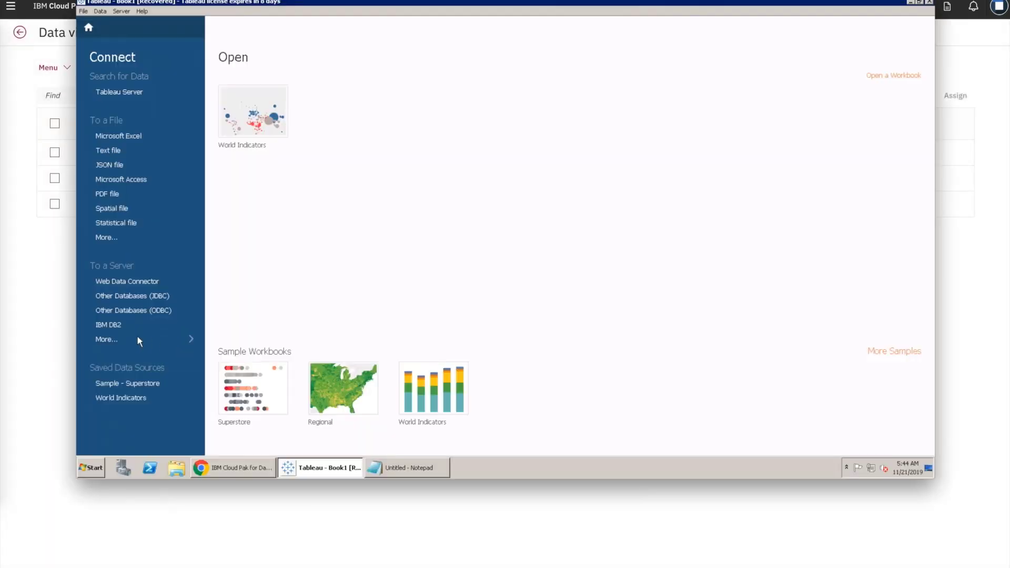
# Step: Start an IBM DB2 connection using the non-SSL bigsql host and port 32671 from Connection details
pyautogui.click(113, 327)
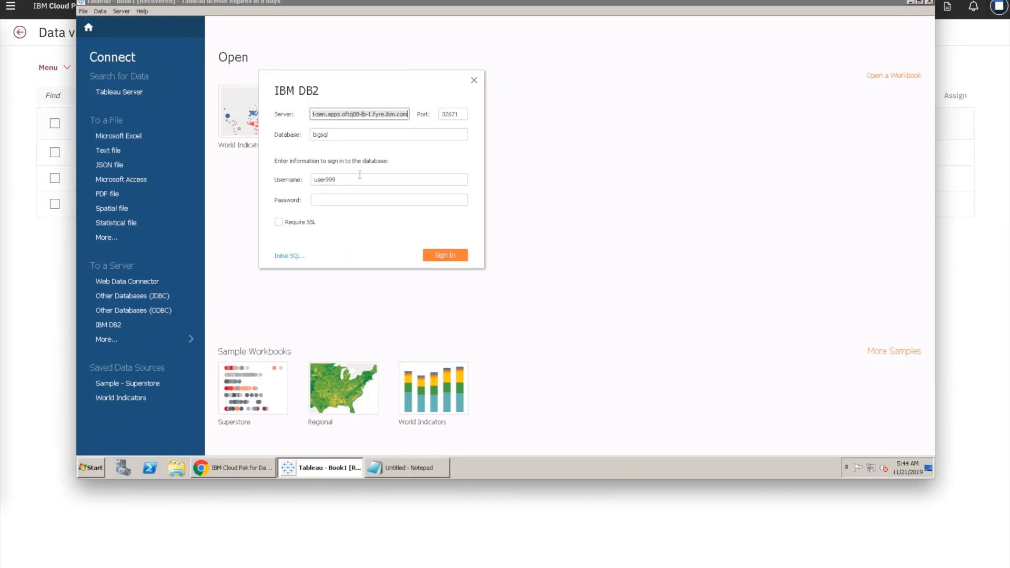
pyautogui.click(47, 241)
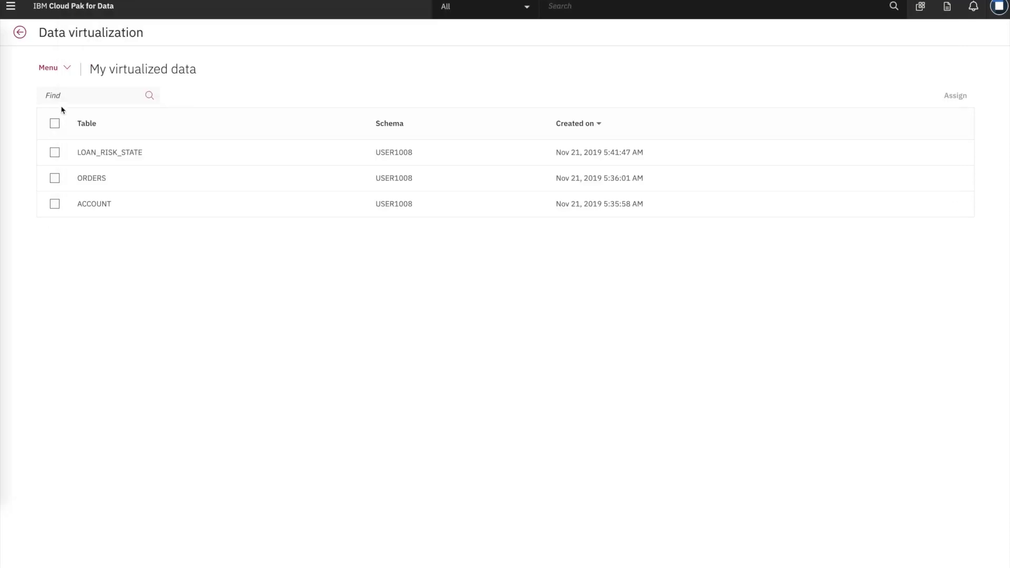
pyautogui.click(63, 71)
pyautogui.click(89, 137)
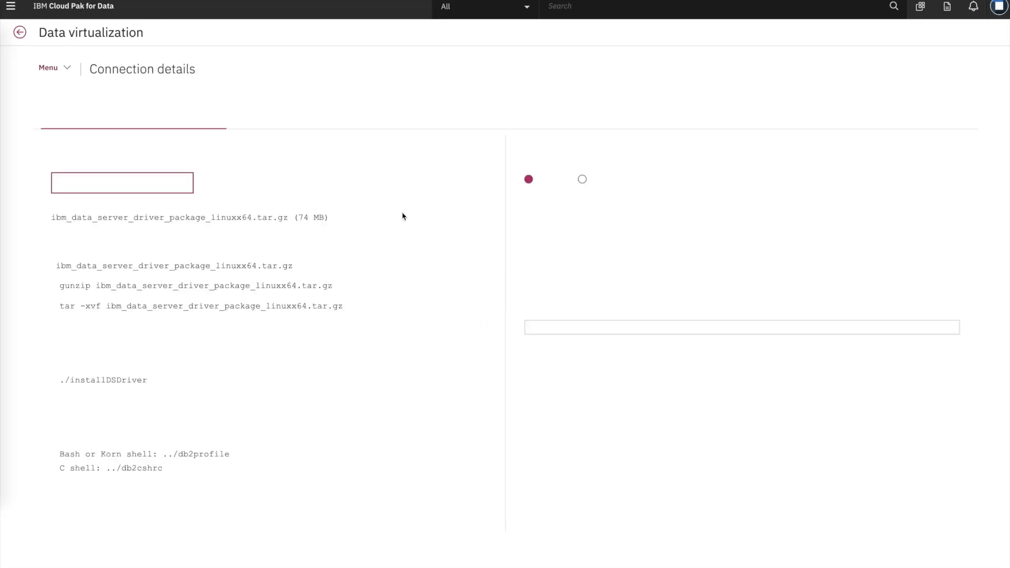
pyautogui.click(588, 185)
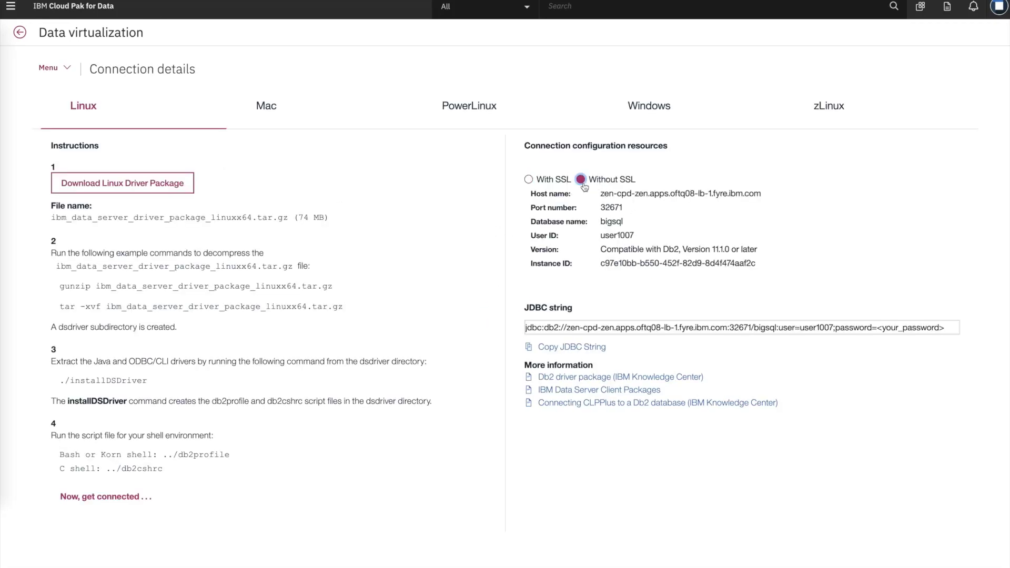
pyautogui.hotkey('alt', 'Tab')
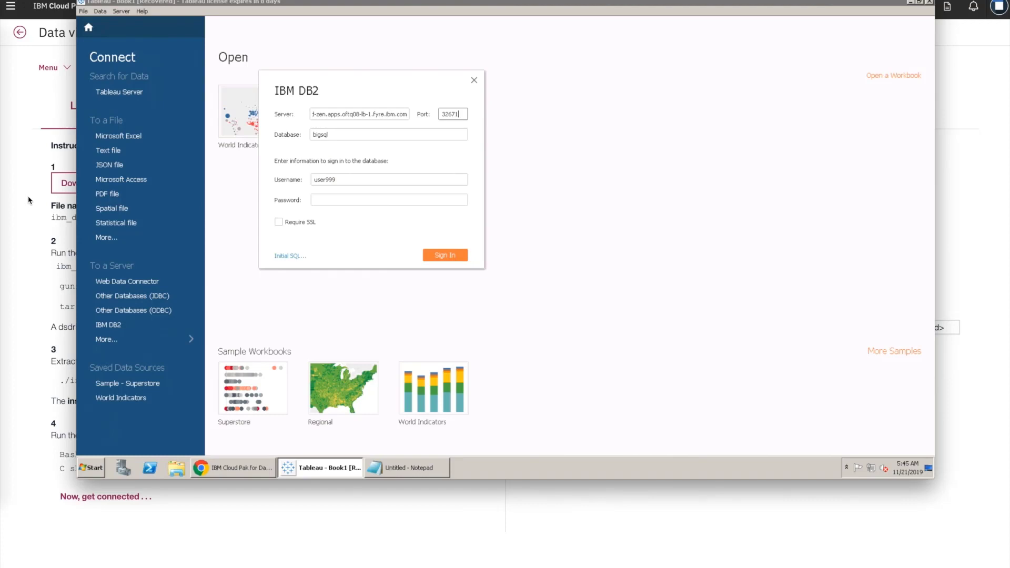
# Step: Paste the Data Virtualization service user ID and password into the DB2 dialog and sign in
pyautogui.click(30, 200)
pyautogui.click(48, 67)
pyautogui.click(61, 153)
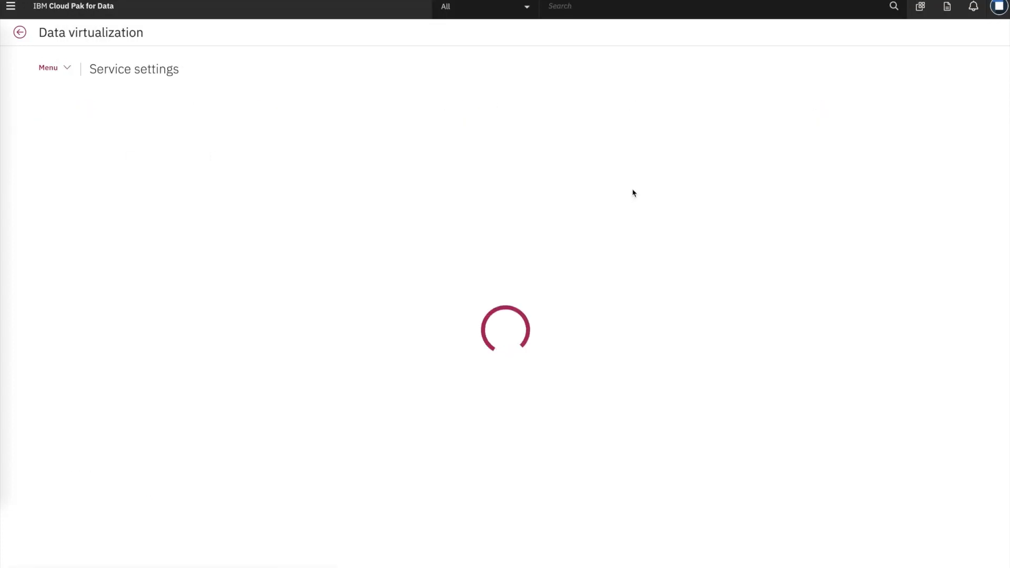
pyautogui.doubleClick(453, 144)
pyautogui.hotkey('alt', 'Tab')
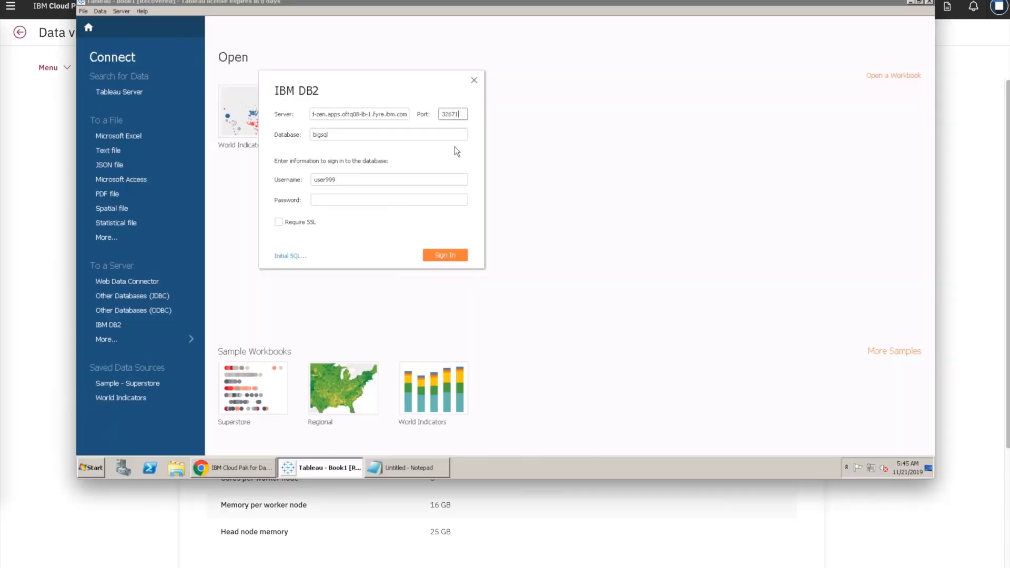
pyautogui.doubleClick(326, 180)
pyautogui.write('user1007')
pyautogui.hotkey('alt', 'Tab')
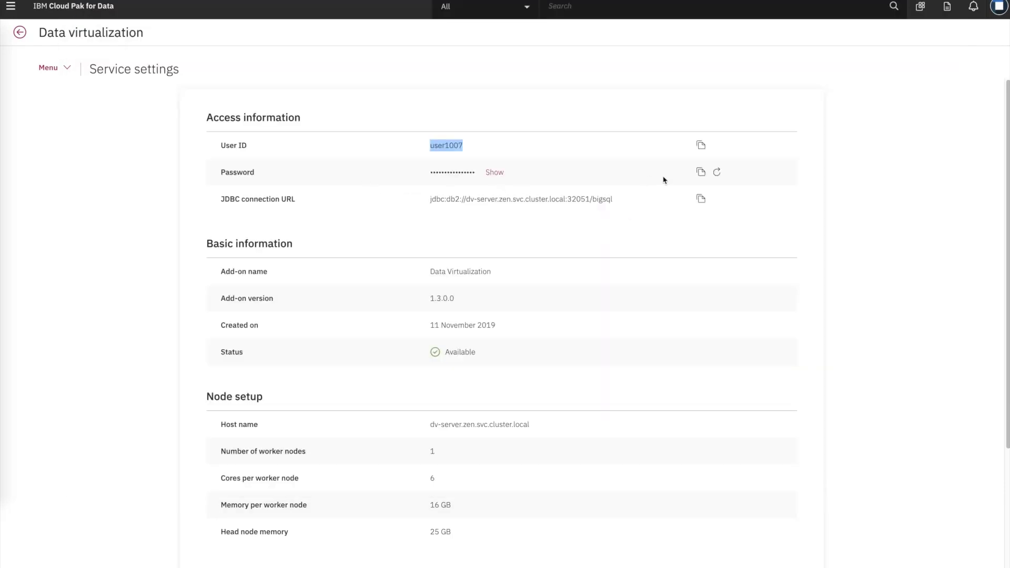
pyautogui.click(701, 173)
pyautogui.hotkey('alt', 'Tab')
pyautogui.click(324, 200)
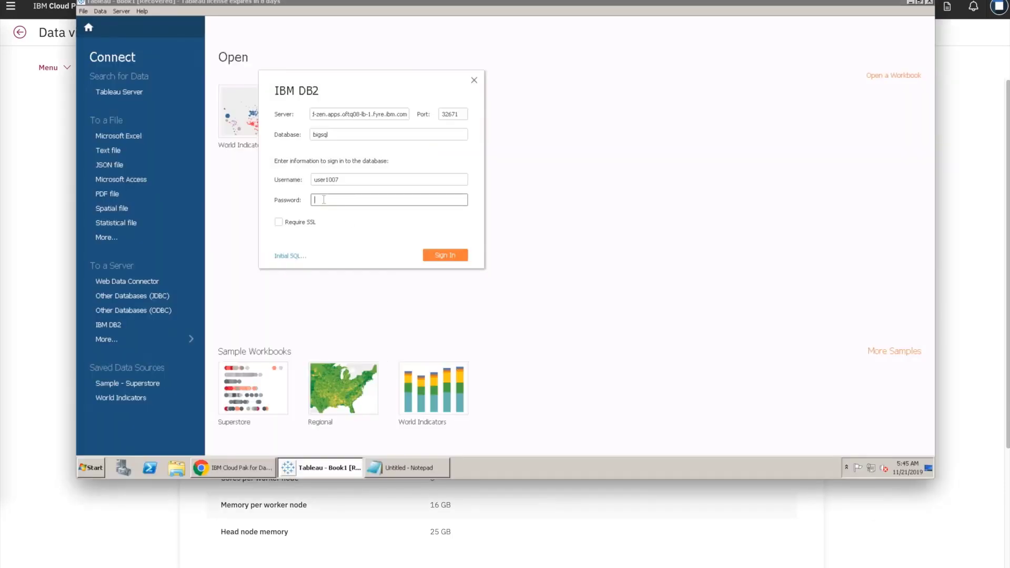
pyautogui.hotkey('ctrl', 'v')
pyautogui.click(442, 255)
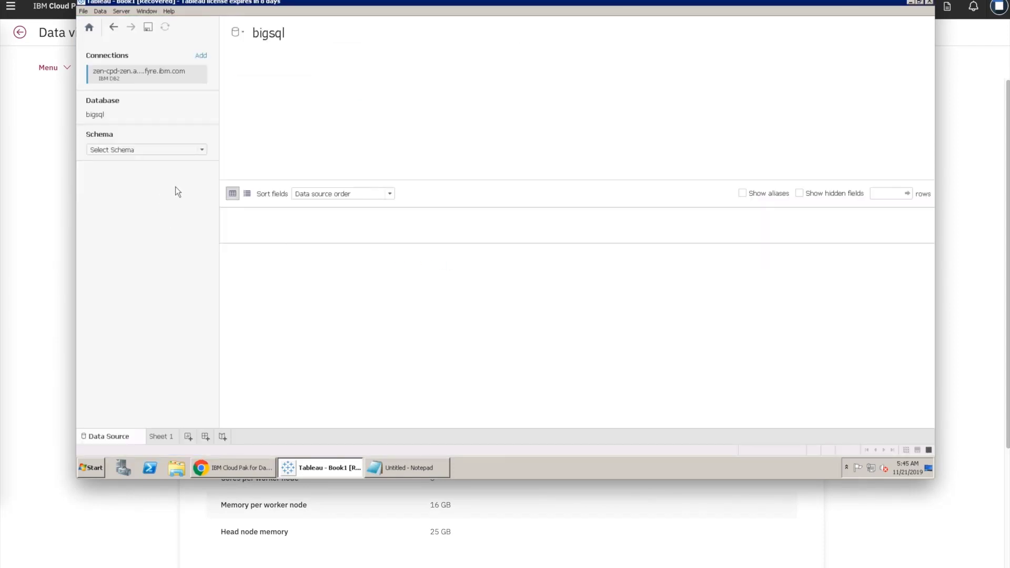
# Step: Pick the USER1008 schema, add the LOAN_RISK_STATE table to the canvas, and create Sheet 2
pyautogui.click(180, 152)
pyautogui.write('user')
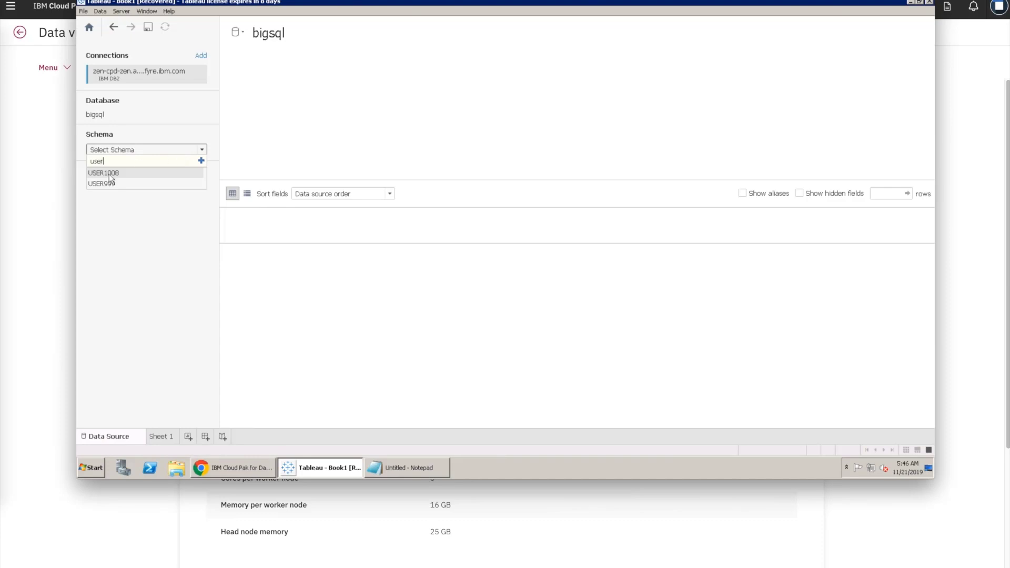
pyautogui.click(110, 174)
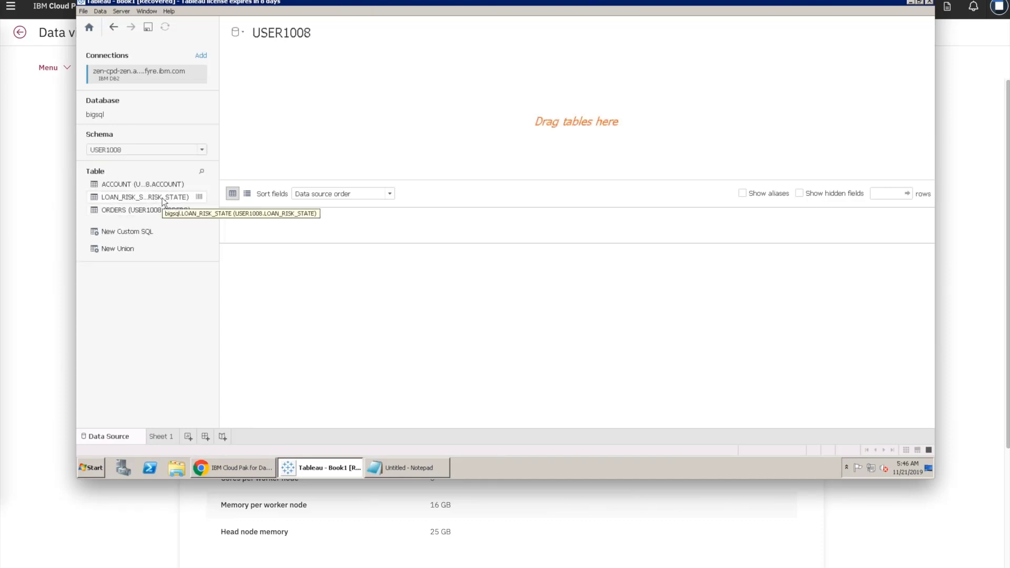
pyautogui.moveTo(164, 201); pyautogui.dragTo(261, 160)
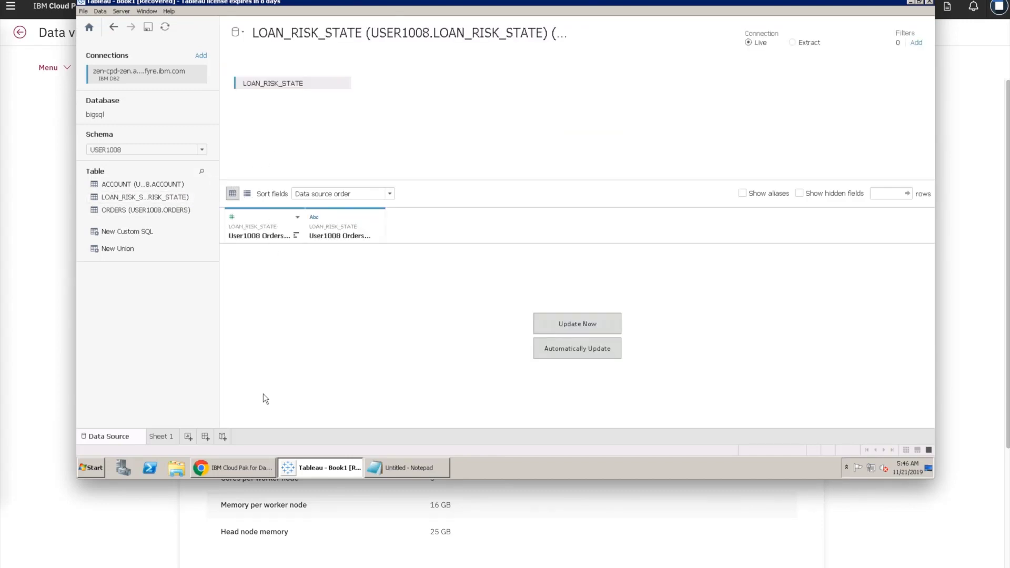
pyautogui.click(188, 436)
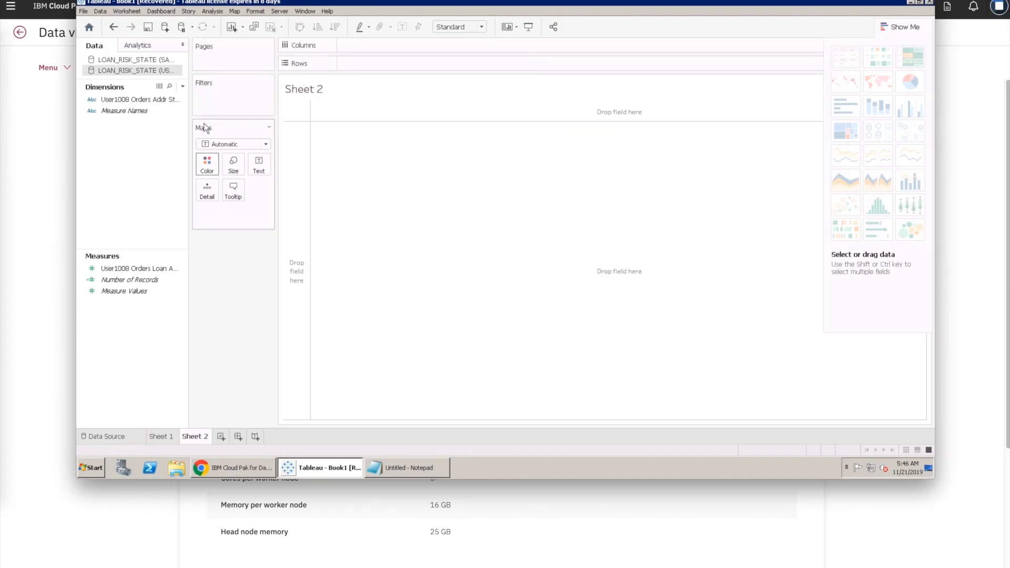
# Step: Put Addr State on Rows, add Loan Amount, and display it as a Treemap
pyautogui.click(143, 100)
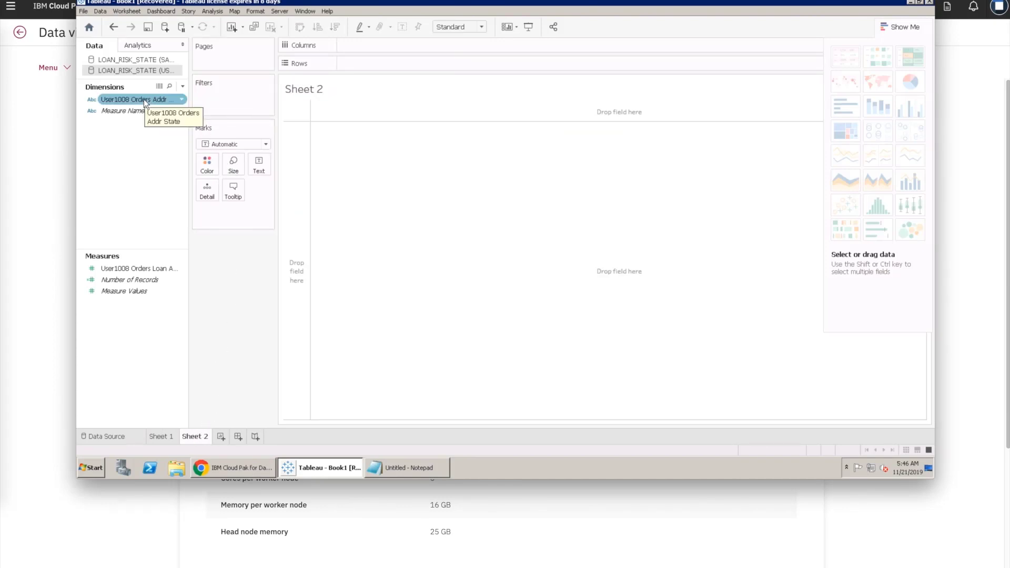
pyautogui.moveTo(143, 99); pyautogui.dragTo(403, 215)
pyautogui.click(116, 269)
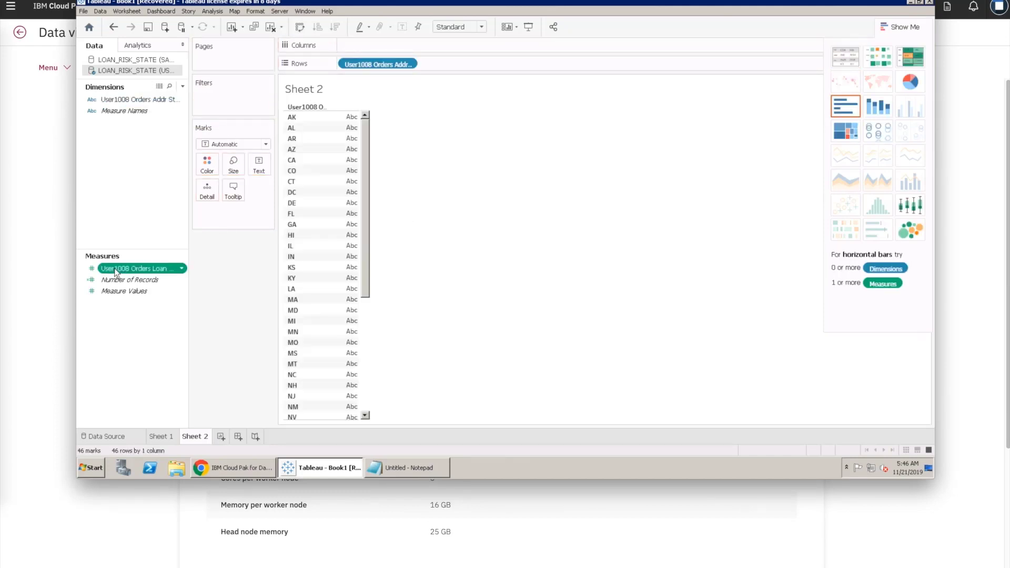
pyautogui.click(845, 136)
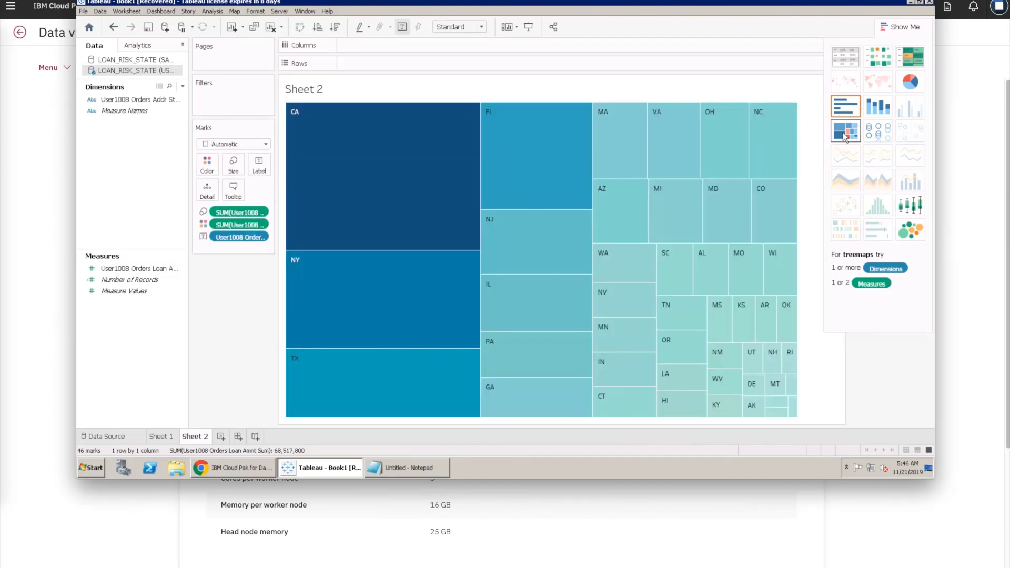